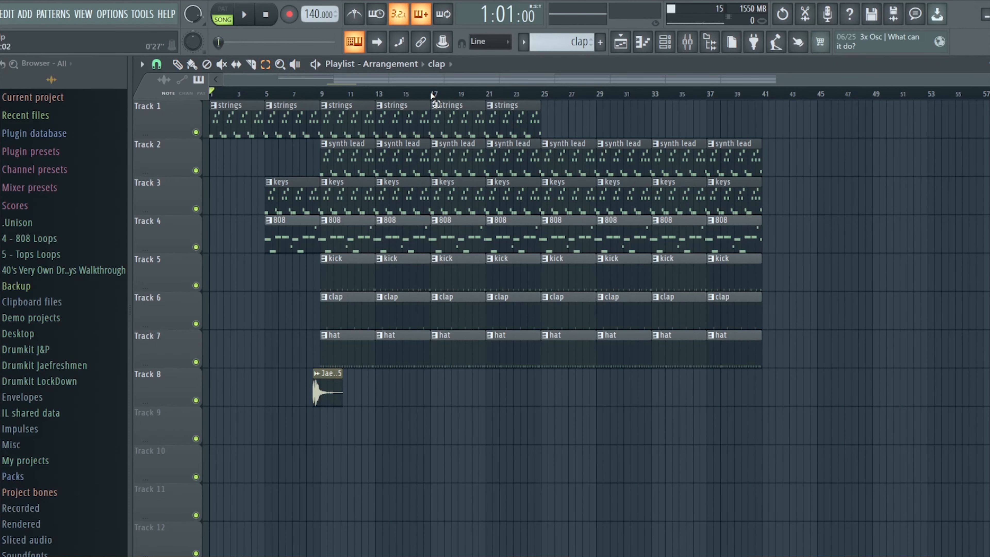
Step: Select bars 17 to 25 of the playlist as the loop region and open the mixer
left_click_drag(432, 96, 544, 119)
left_click(690, 44)
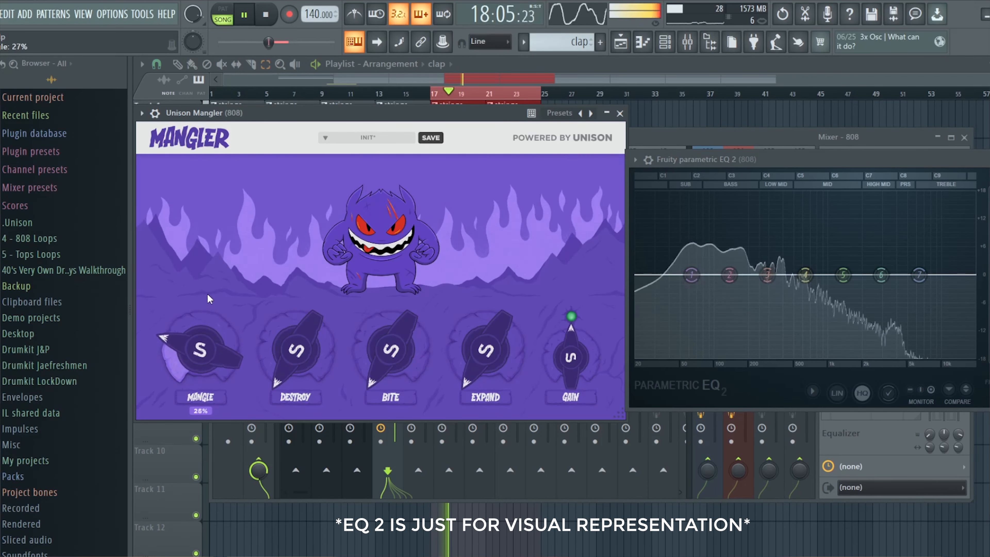
Step: Audition the Mangle and Destroy amounts of Unison Mangler on the looped 808, returning each to 0%
left_click_drag(206, 295, 224, 323)
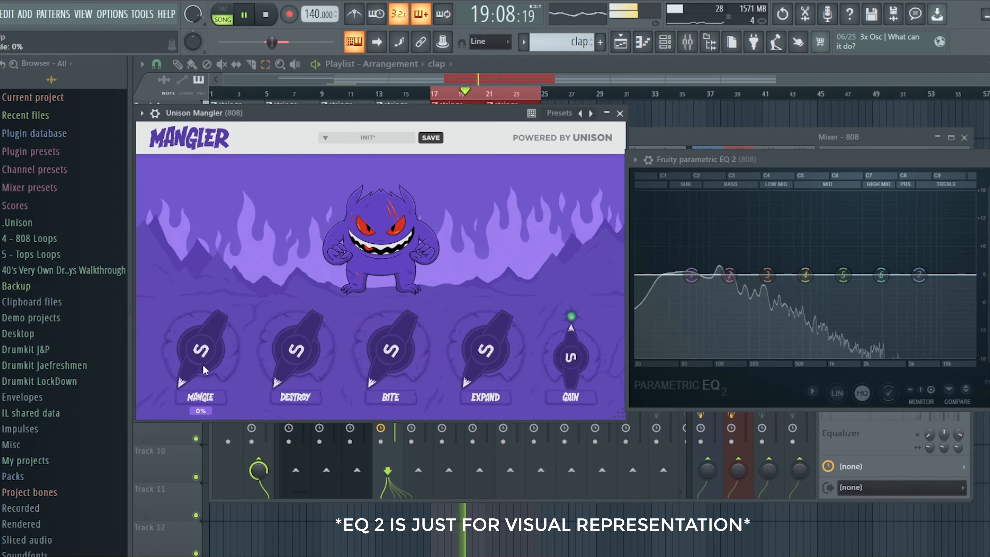
mouse_move(199, 374)
left_mouse_down()
mouse_move(203, 340)
mouse_move(207, 388)
left_mouse_up()
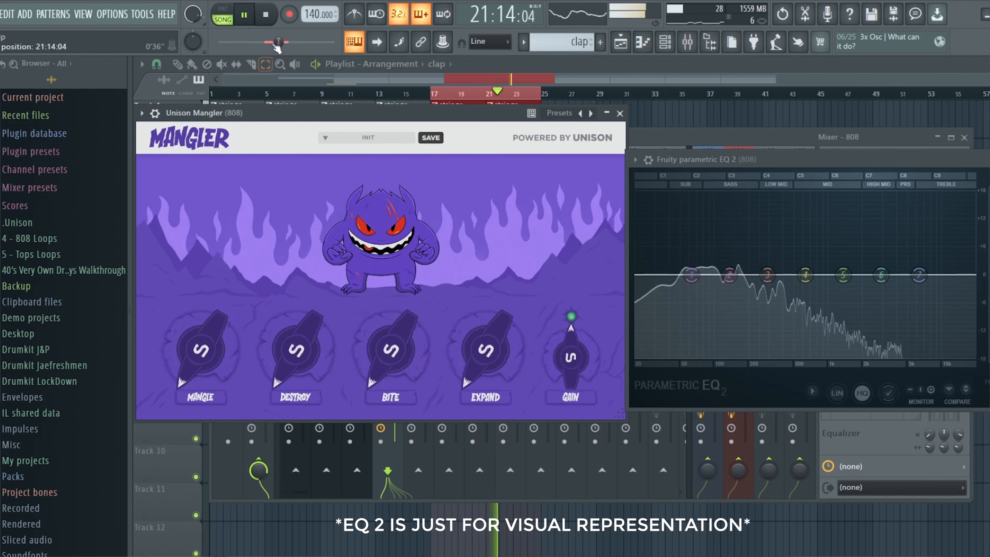
key("space")
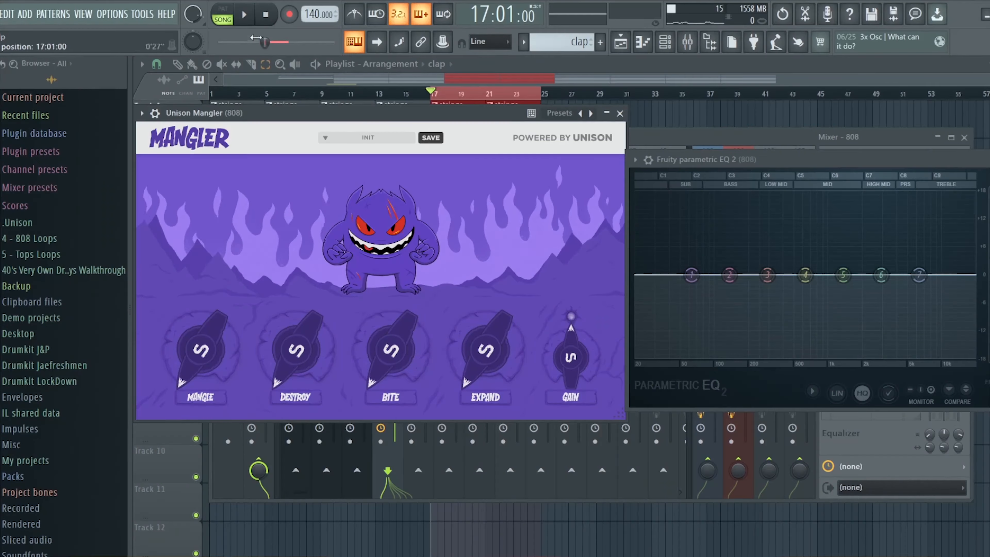
left_click(257, 22)
left_click_drag(294, 345, 272, 325)
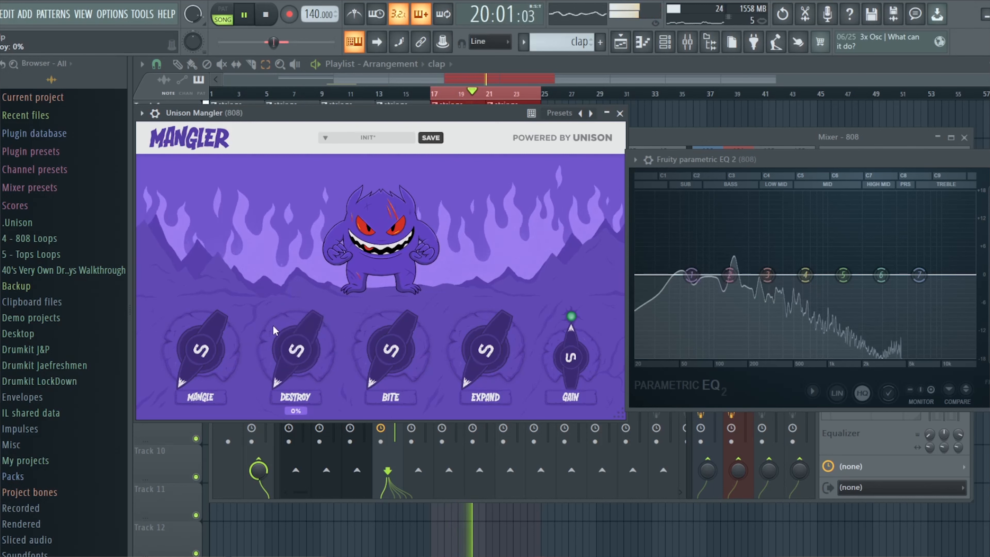
left_click_drag(207, 353, 277, 377)
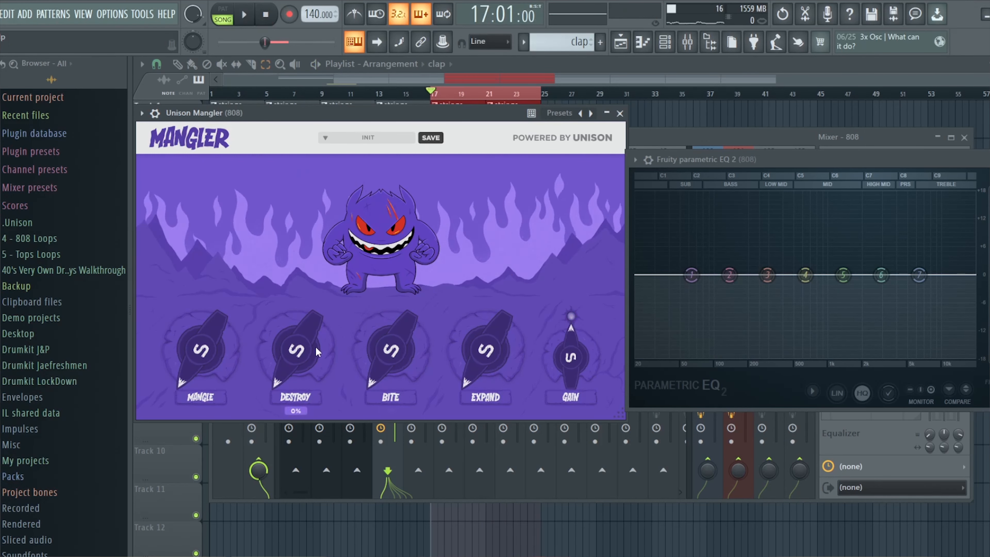
Step: Audition a stronger Bite amount on the 808 during playback, then reduce Bite to 17%
key("space")
left_click_drag(374, 353, 367, 277)
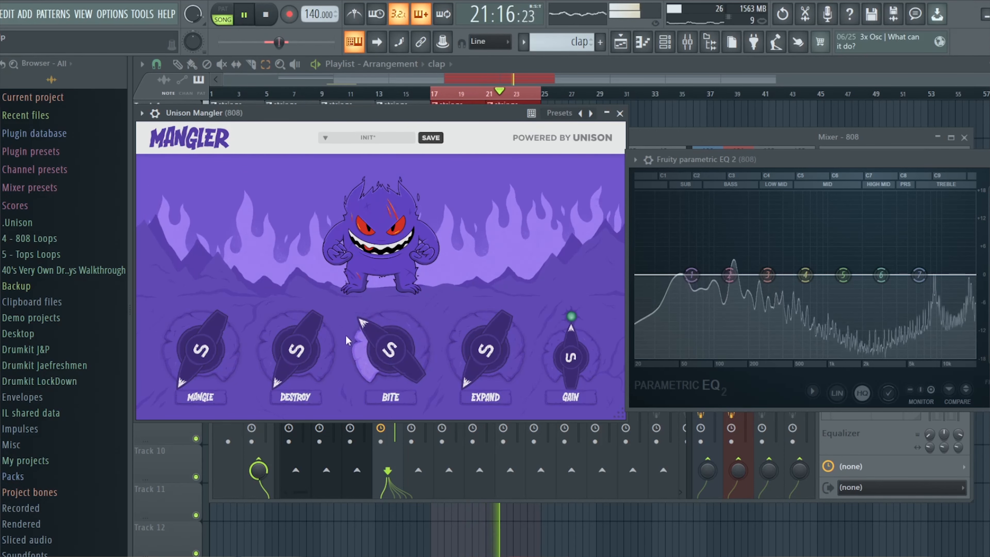
left_click_drag(384, 345, 366, 386)
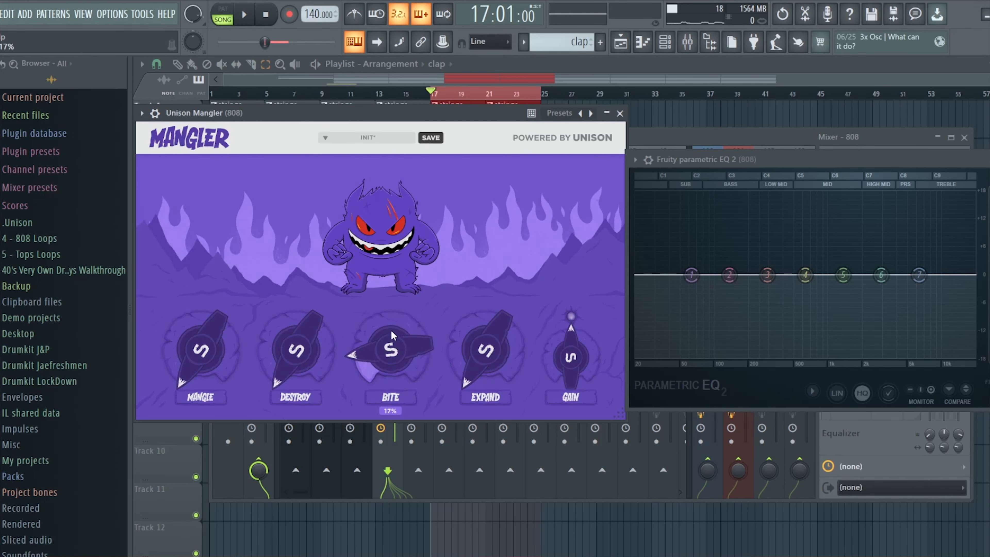
key("space")
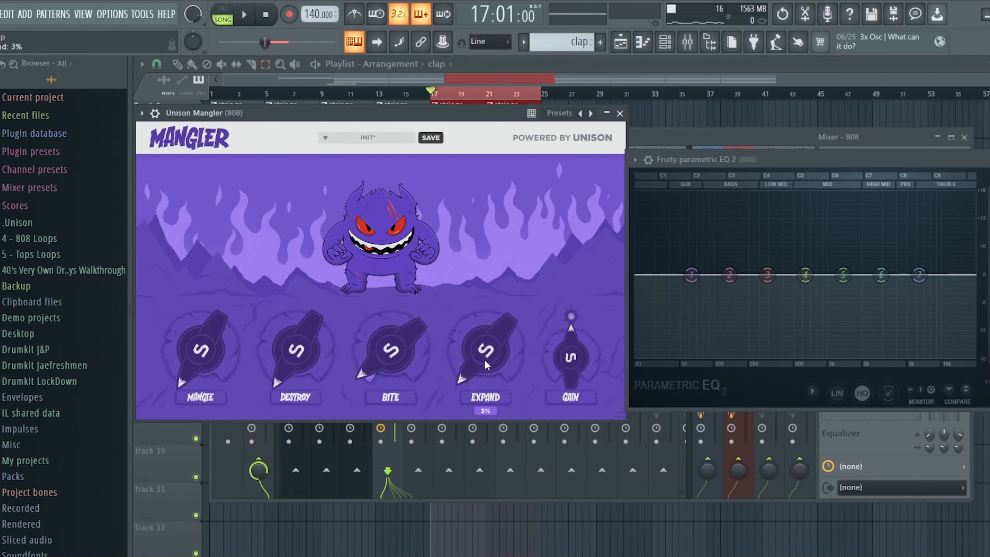
Step: Audition the Expand effect on the 808 during playback and set Expand to 27%
key("space")
left_click_drag(487, 365, 469, 346)
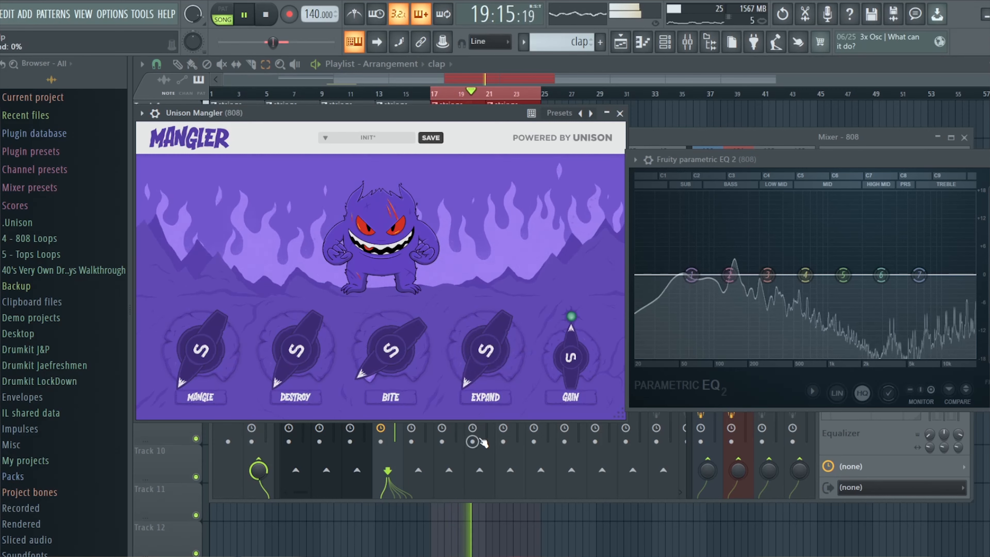
key("space")
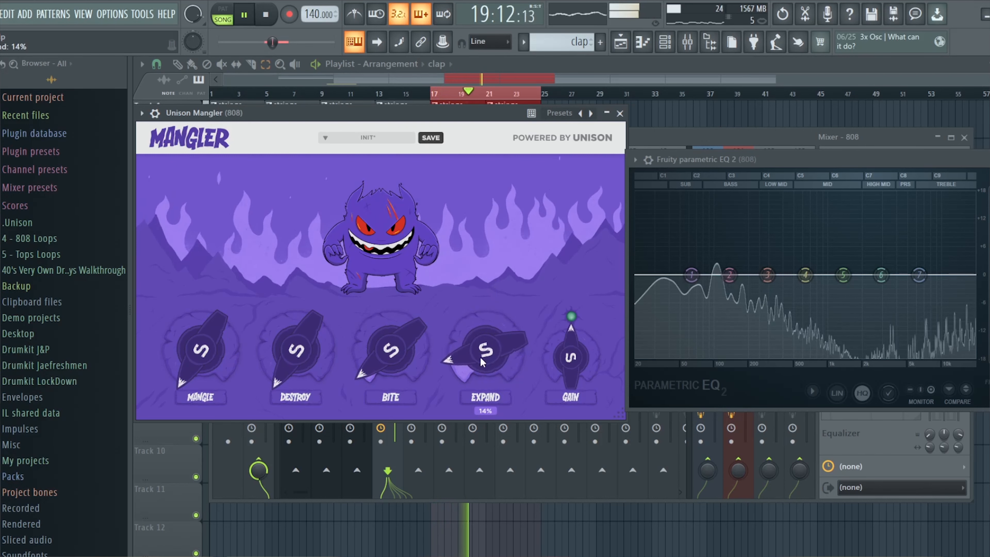
left_click_drag(480, 362, 478, 334)
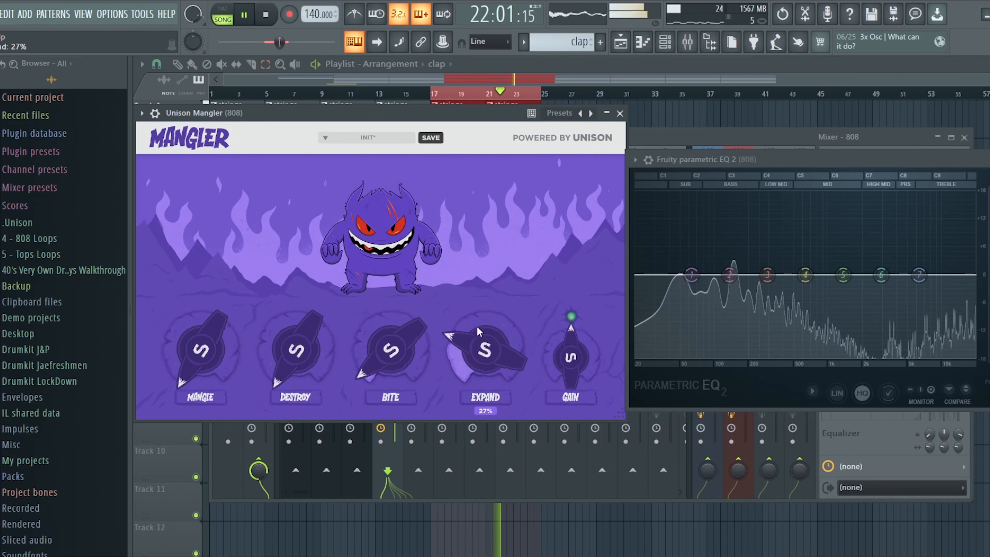
Step: Raise Destroy to just over 10% and bring Mangle back to 0% in the 808's Unison Mangler
left_click_drag(496, 116, 486, 99)
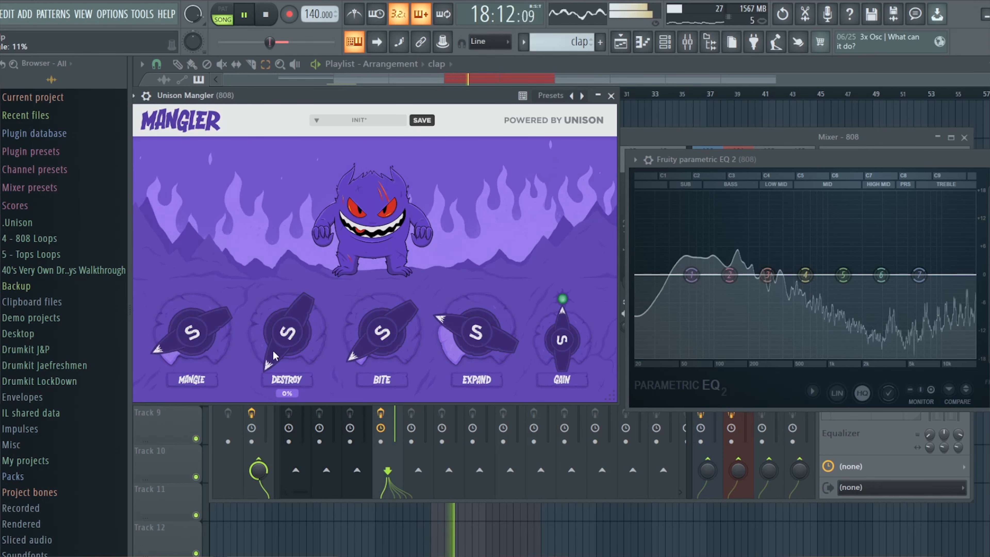
left_click_drag(265, 330, 257, 322)
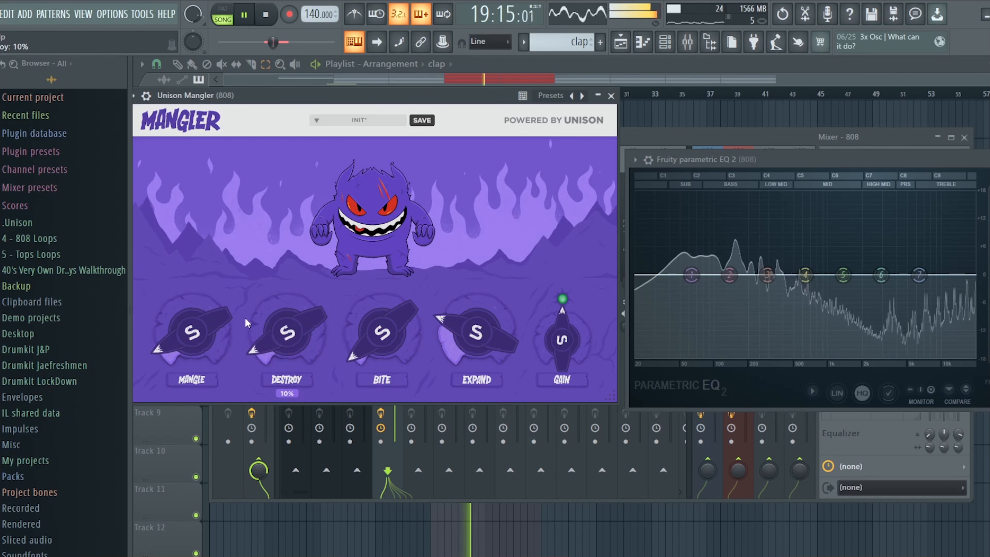
left_click_drag(179, 332, 179, 365)
left_click_drag(269, 337, 270, 333)
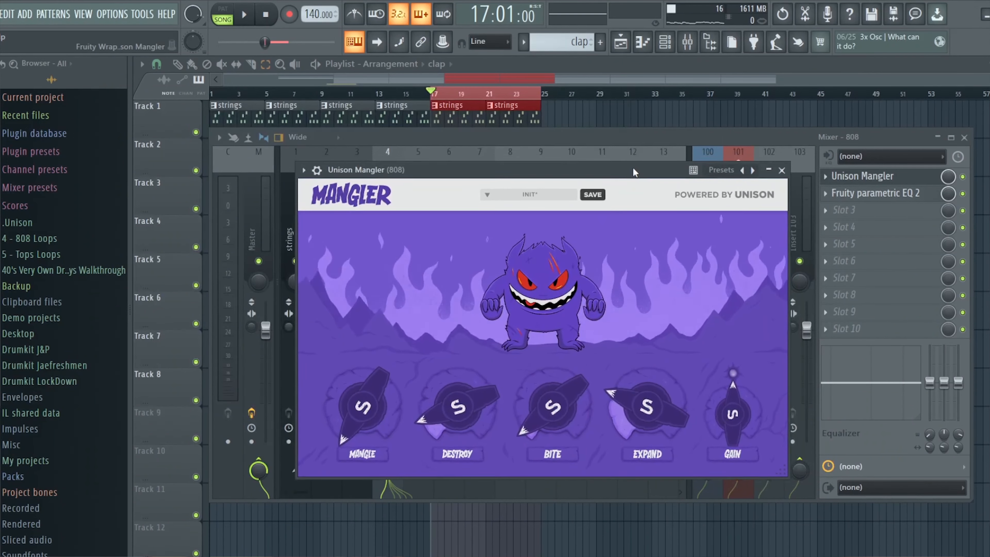
left_click_drag(634, 169, 635, 173)
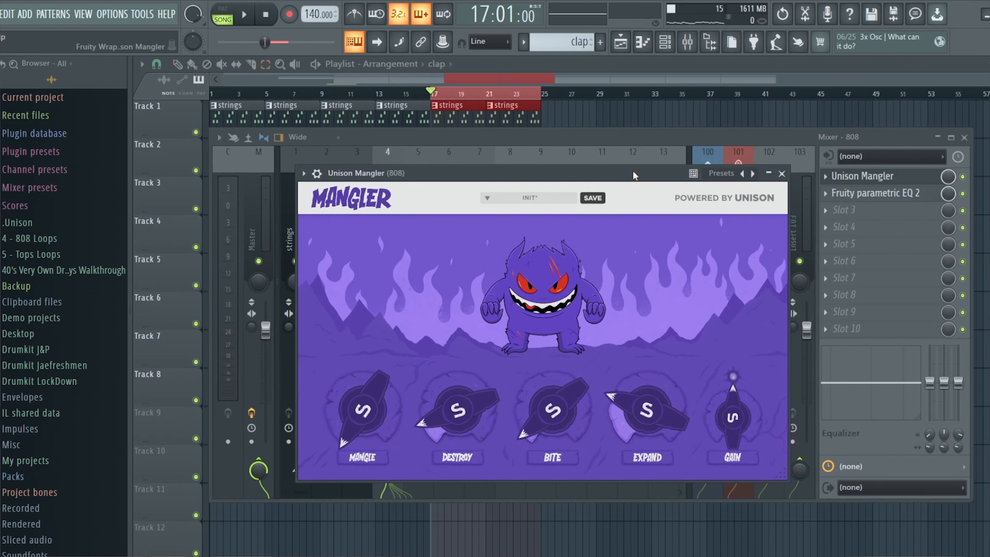
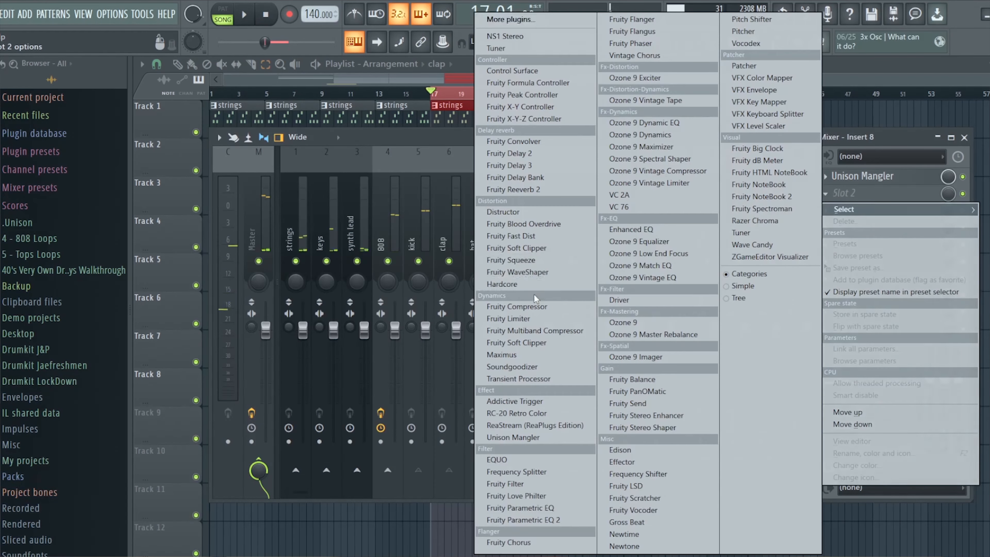
Step: Add Ozone 9 Imager to slot 2 of Insert 8 and set the Band 1, 2 and 3 widths to -100, -32.9 and 0.0
left_click(659, 357)
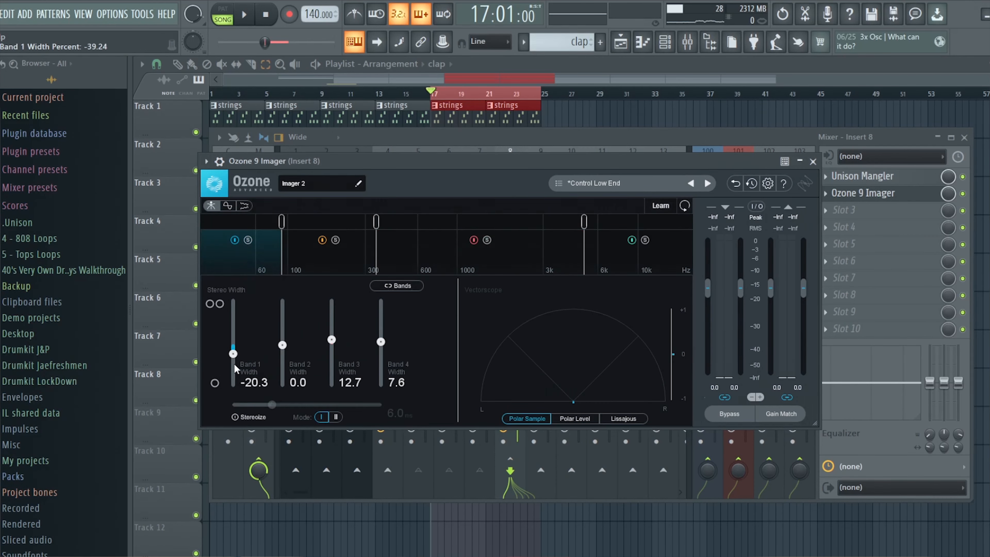
key("space")
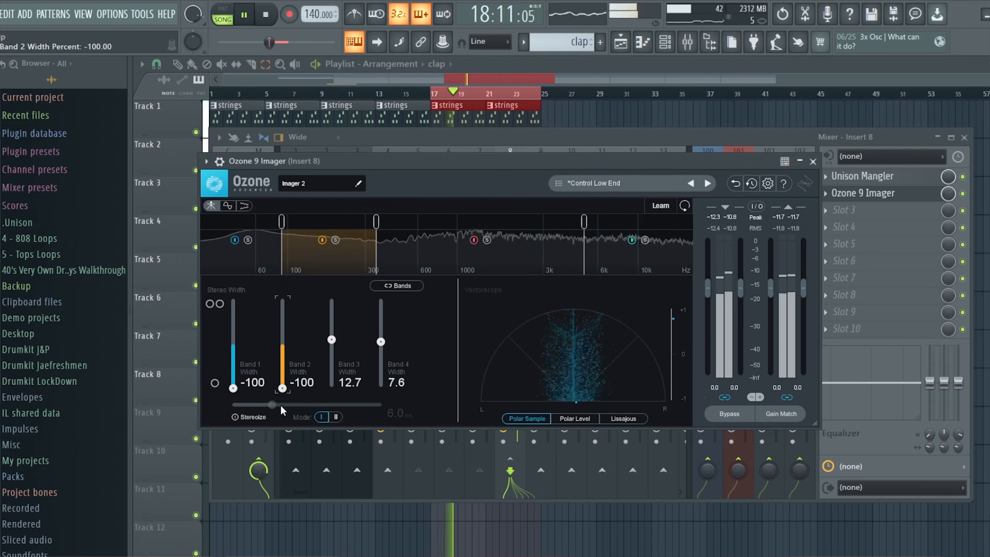
left_click_drag(333, 386, 333, 353)
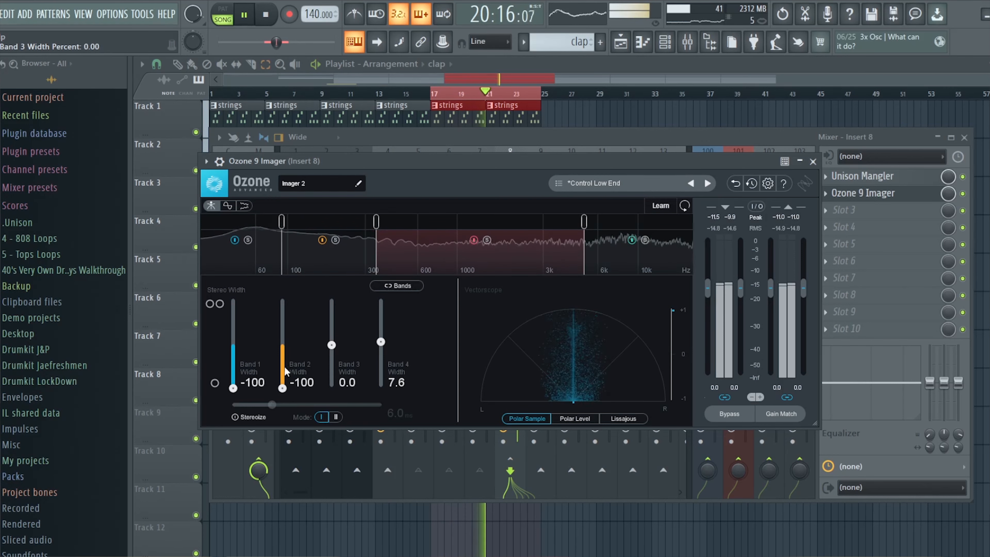
left_click_drag(283, 387, 287, 360)
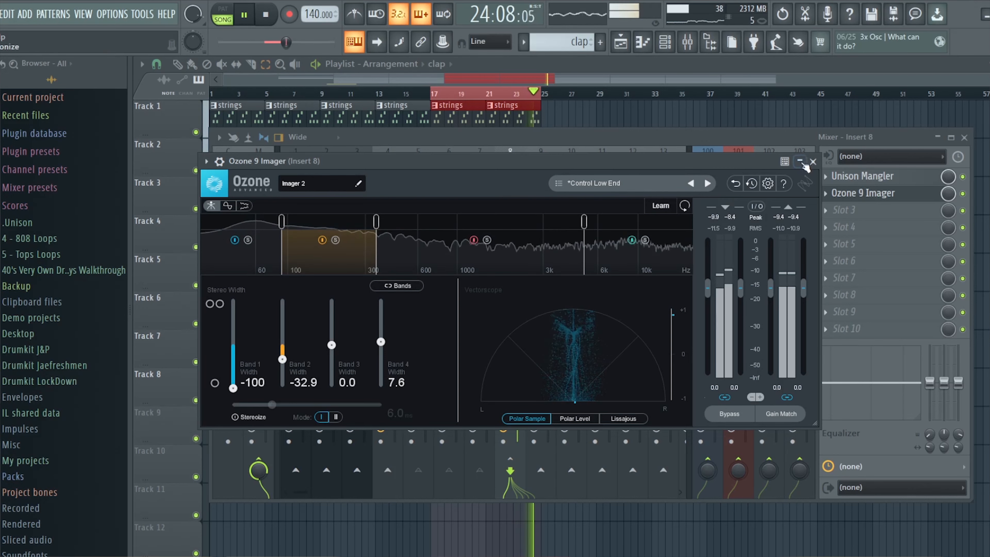
left_click(814, 161)
key("space")
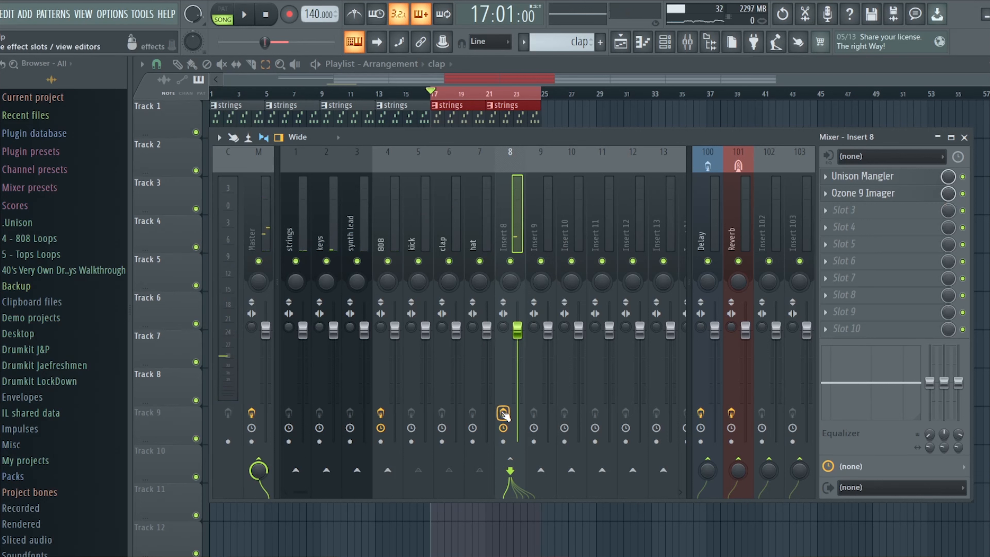
Step: Compare the loop with and without Insert 8's effects, and open Insert 8's Unison Mangler
key("space")
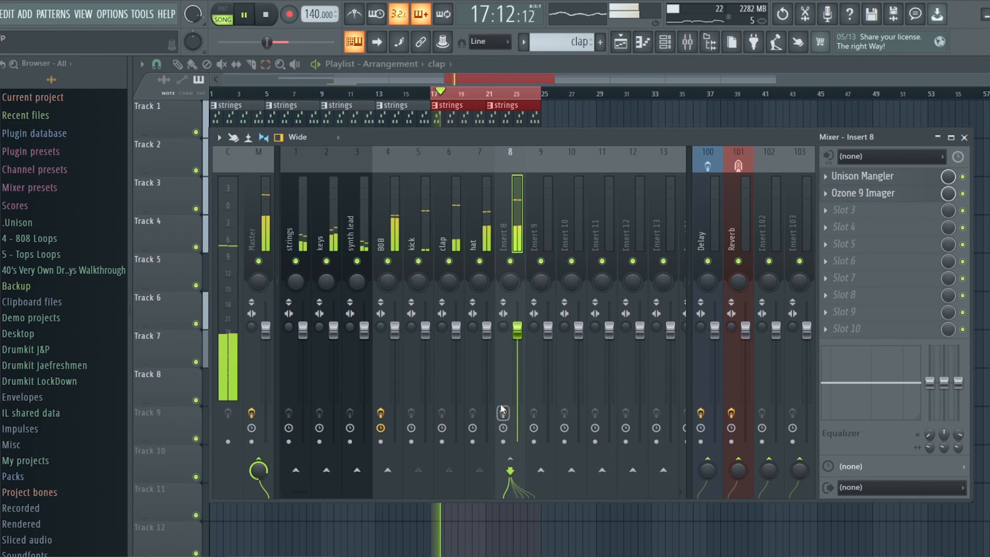
left_click(504, 413)
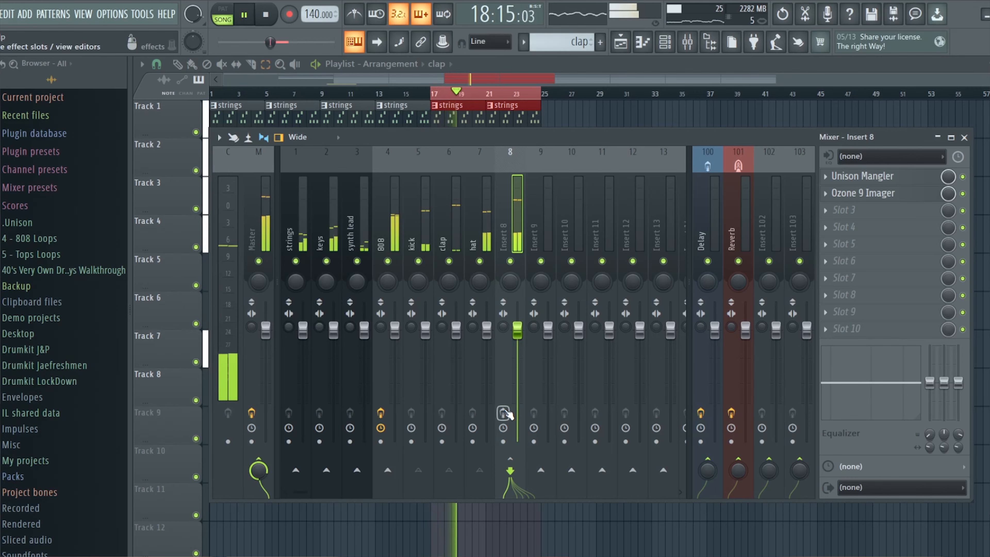
key("space")
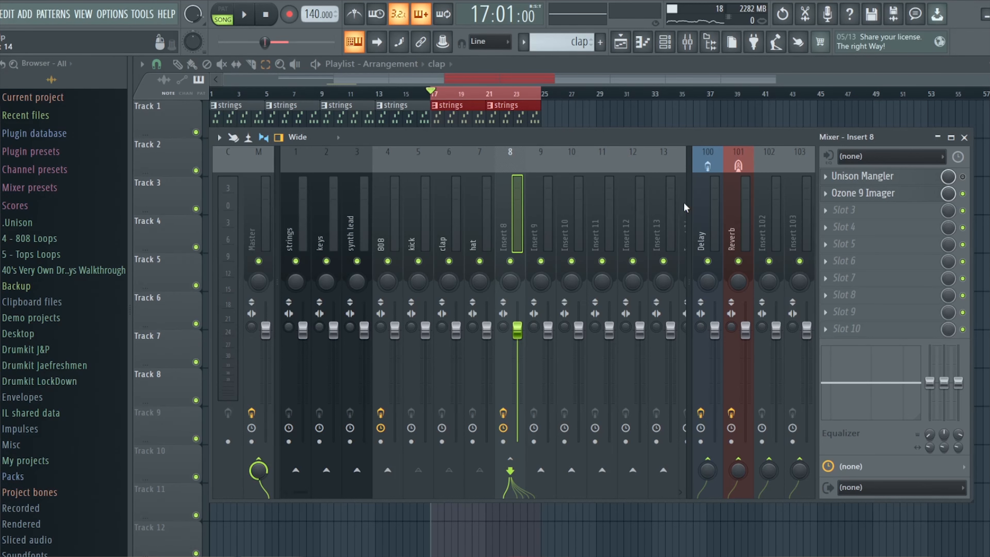
left_click(893, 177)
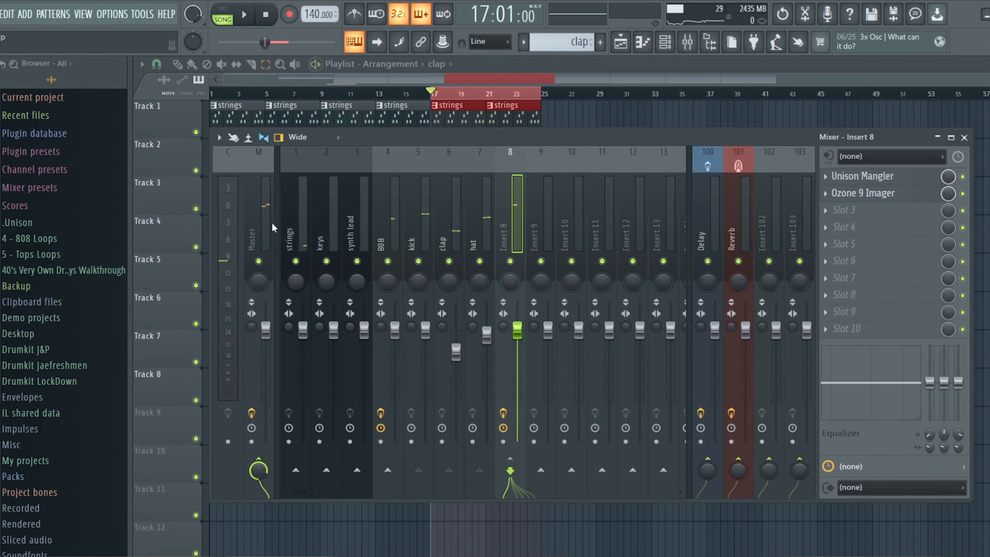
Step: Select the strings, keys and synth lead mixer tracks and route them only to Insert 9
left_click(349, 231)
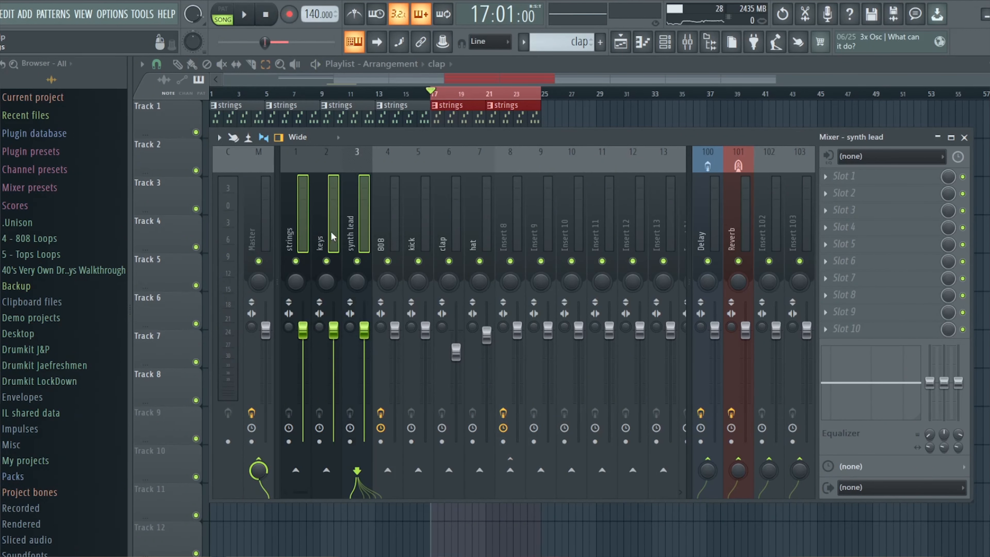
right_click(549, 474)
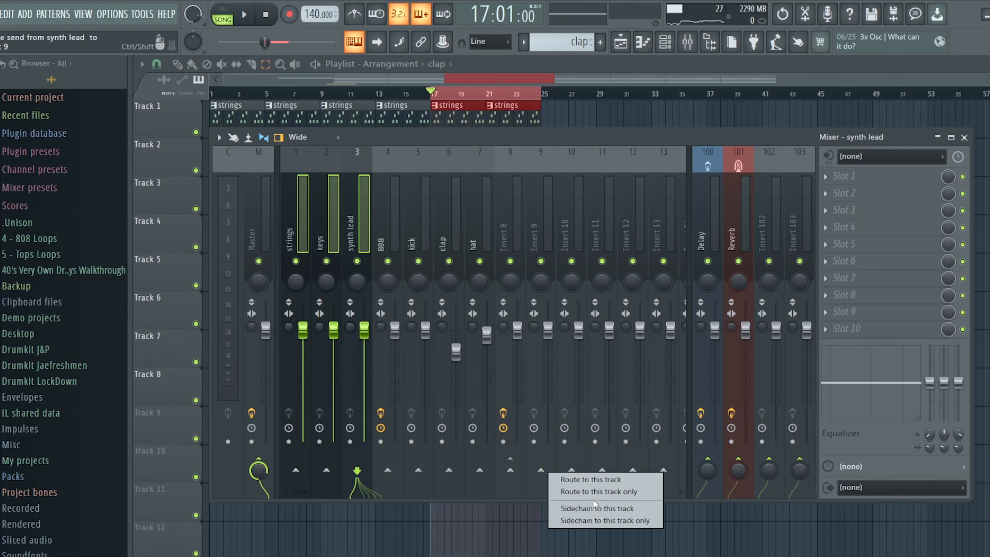
left_click(599, 493)
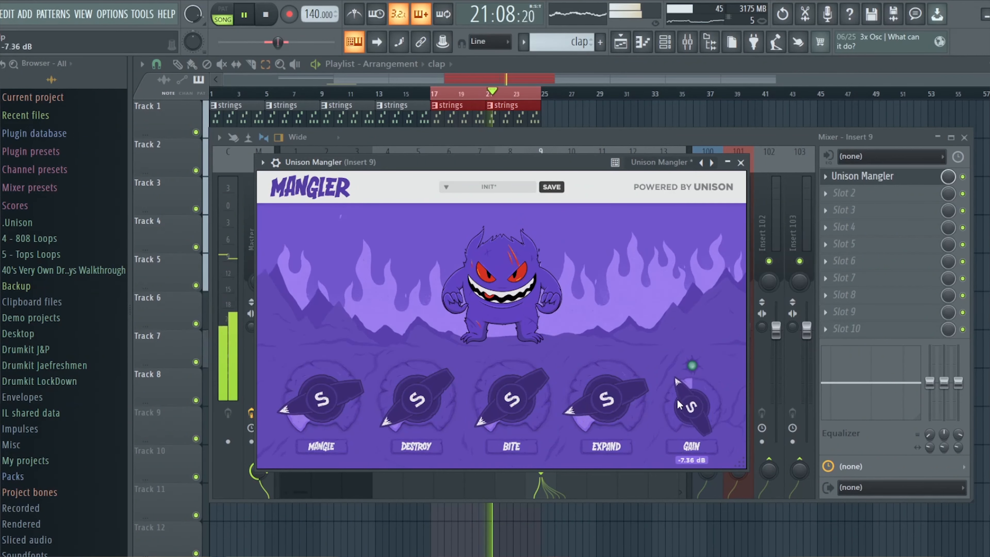
Step: Set the gain of Unison Mangler on Insert 9 to -8.51 dB and close the plugin window
left_click_drag(673, 407, 671, 400)
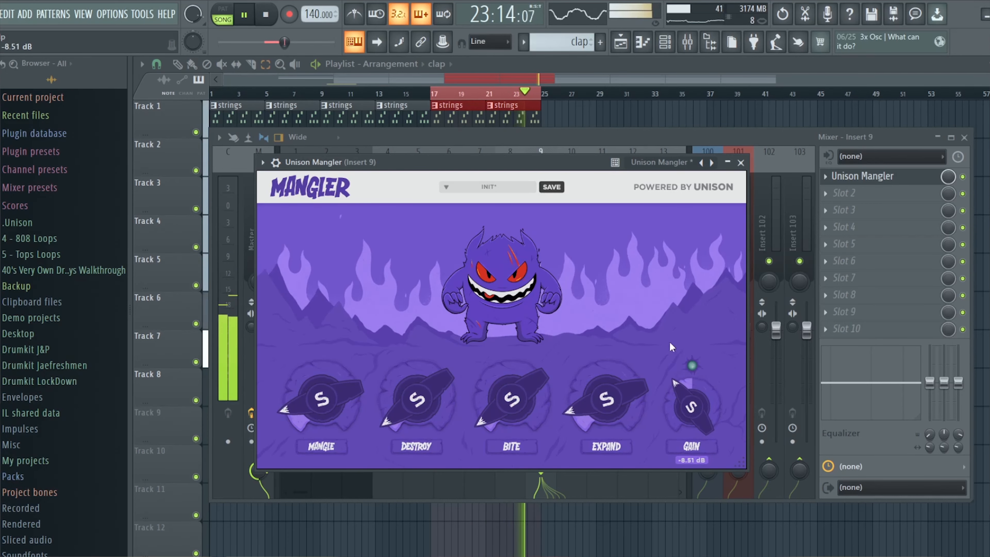
left_click(740, 162)
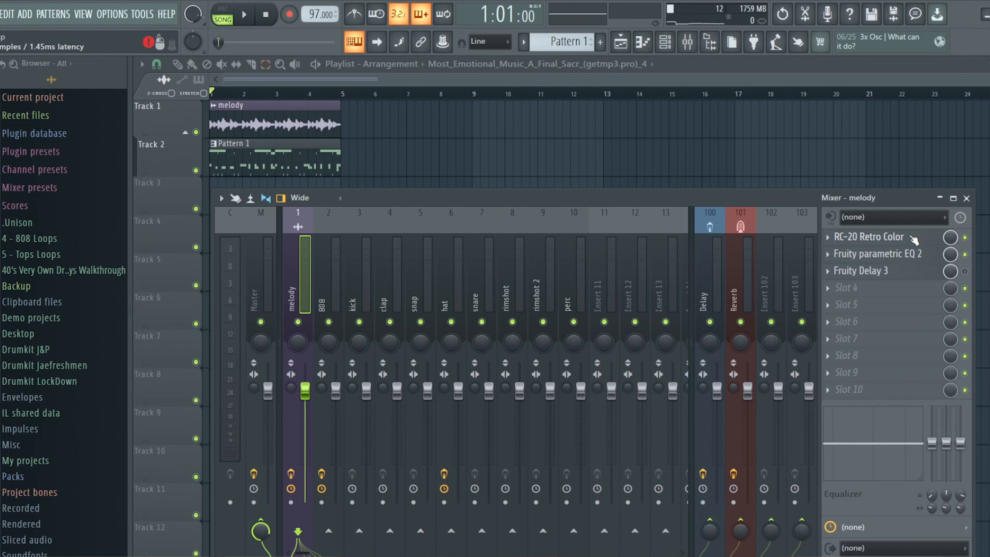
Step: Examine the melody track's RC-20 Retro Color settings and listen to the arrangement with the mixer in view
left_click(911, 239)
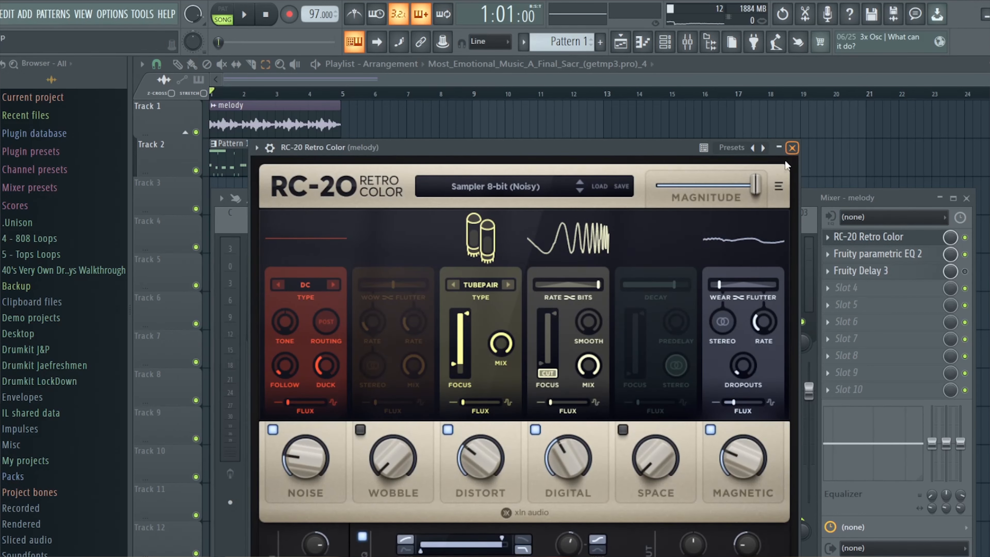
left_click(793, 148)
key("space")
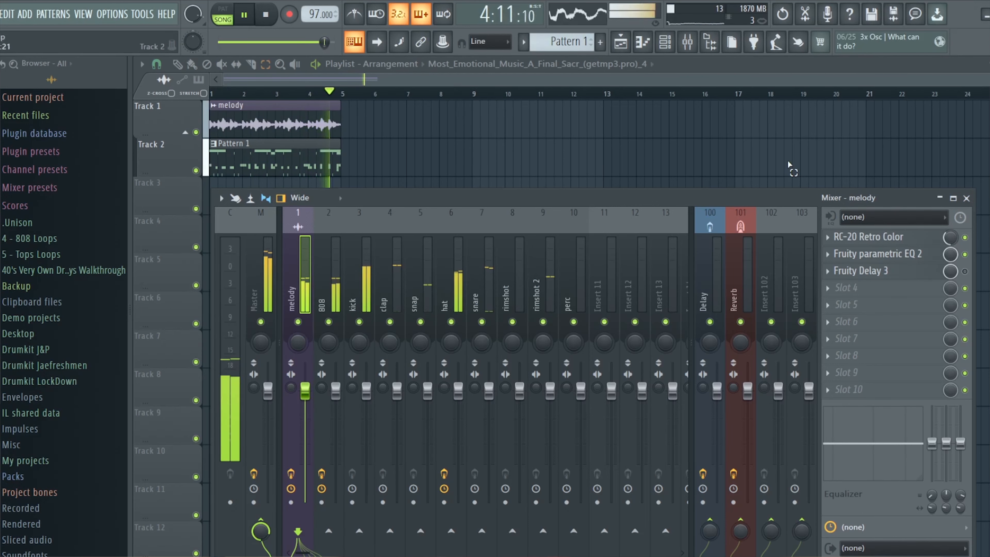
left_click_drag(699, 198, 698, 166)
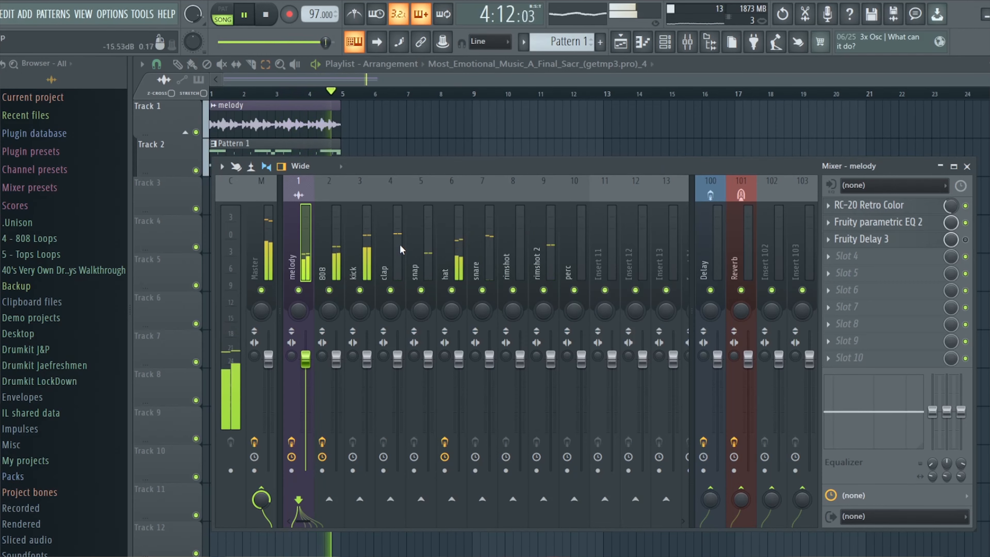
key("space")
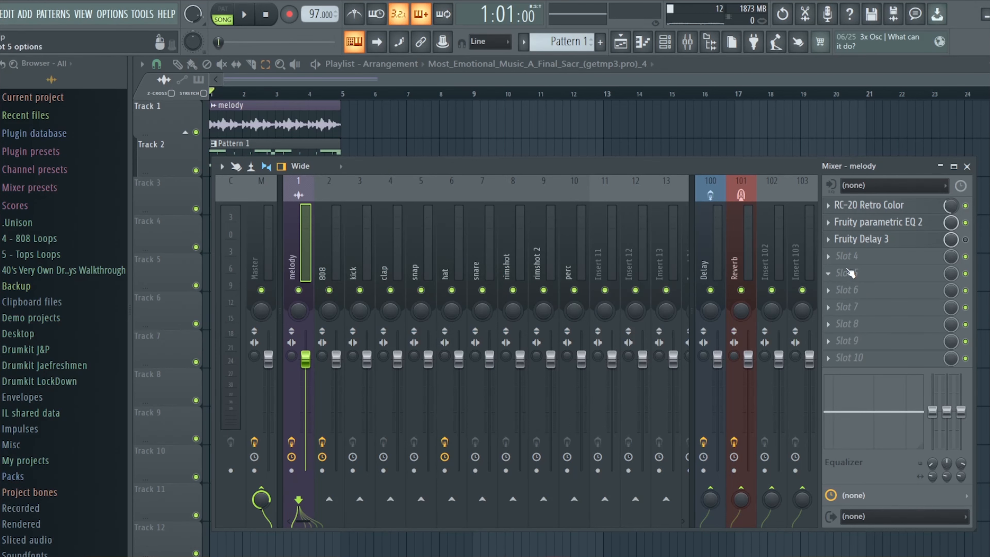
Step: Add Unison Mangler and a second Fruity Parametric EQ 2 to the melody track's slots 4 and 5, and audition the arrangement
left_click(849, 261)
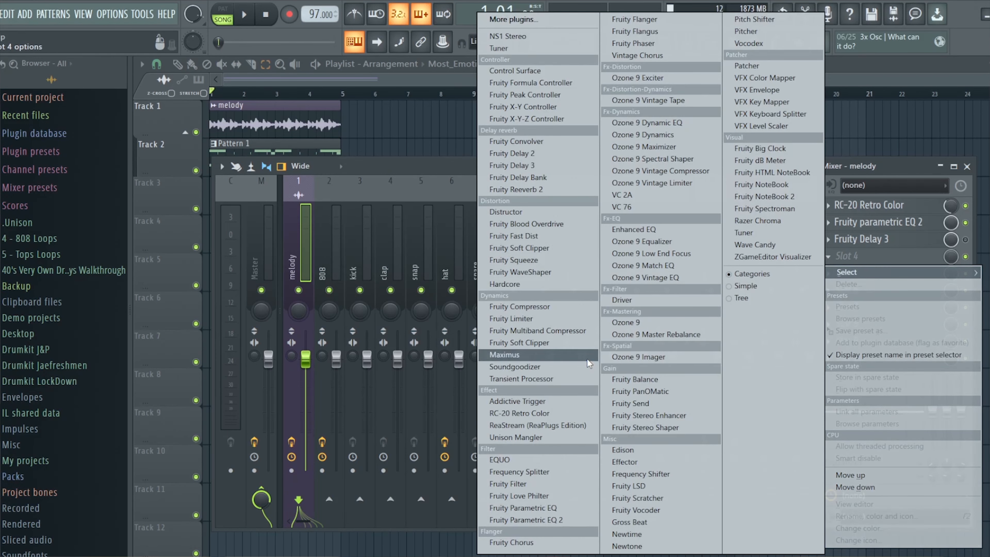
left_click(540, 436)
left_click(850, 272)
left_click(577, 521)
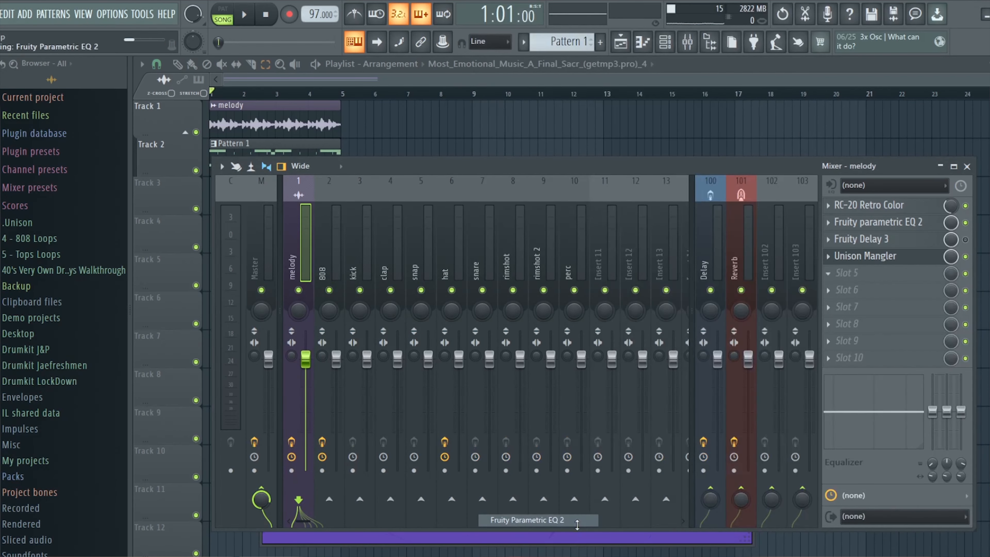
left_click_drag(470, 114, 621, 167)
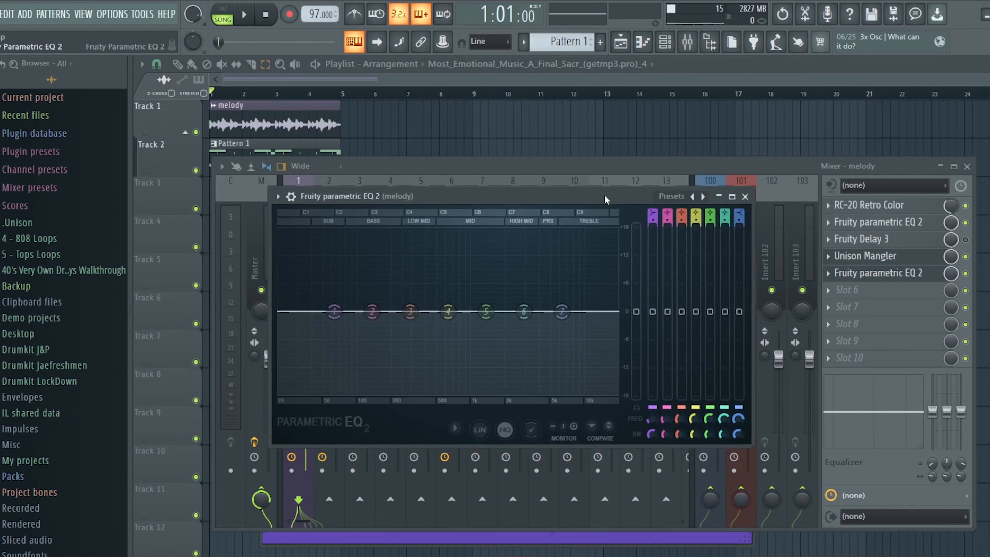
key("space")
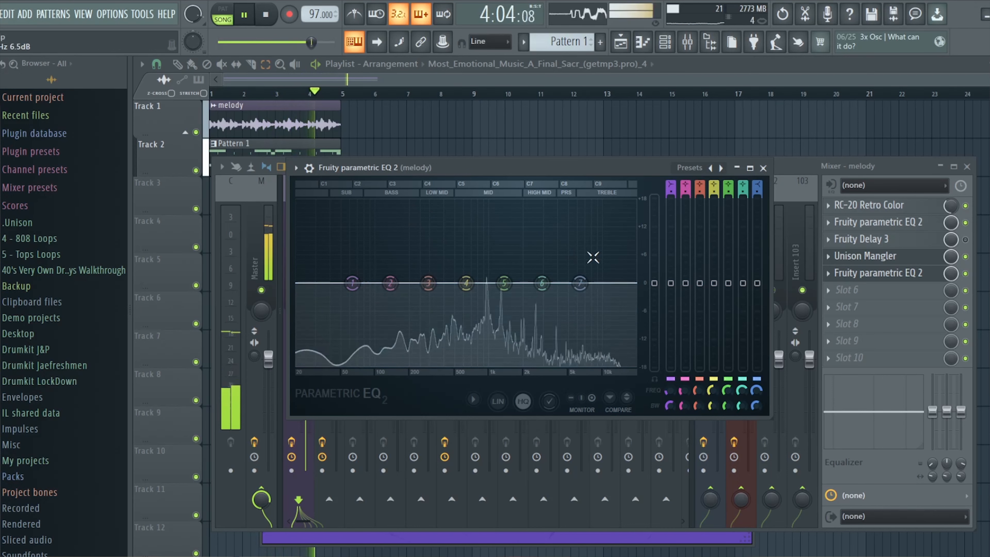
left_click(267, 15)
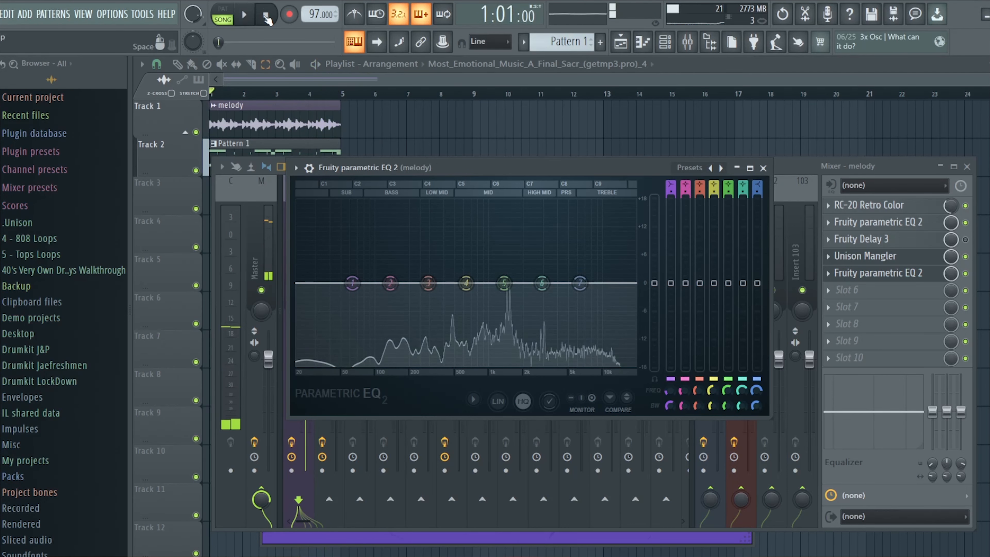
Step: Open the melody's Unison Mangler during playback, raise Expand slightly, set Destroy to 29% and reduce the gain to -13.8 dB
left_click(917, 256)
left_click_drag(525, 238, 539, 206)
key("space")
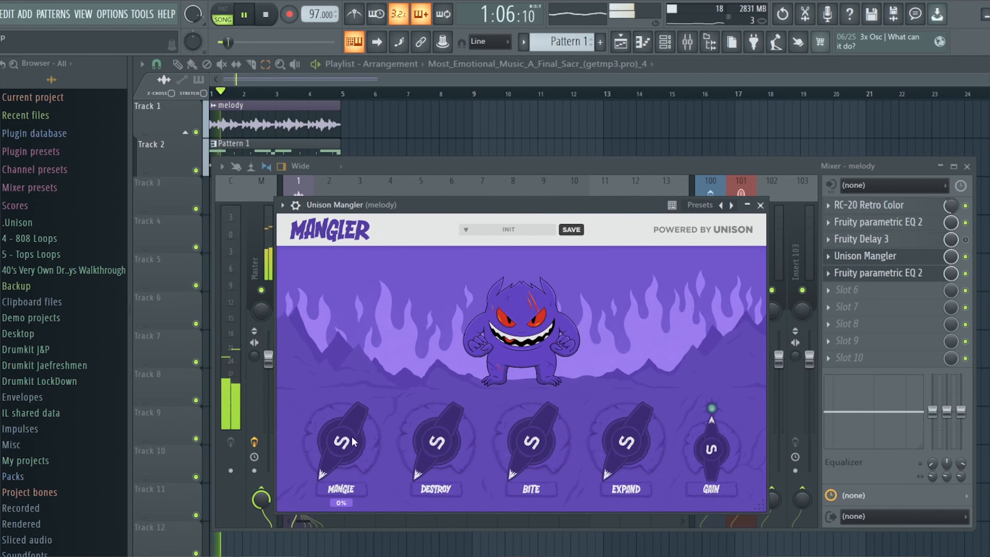
left_click_drag(439, 457, 439, 445)
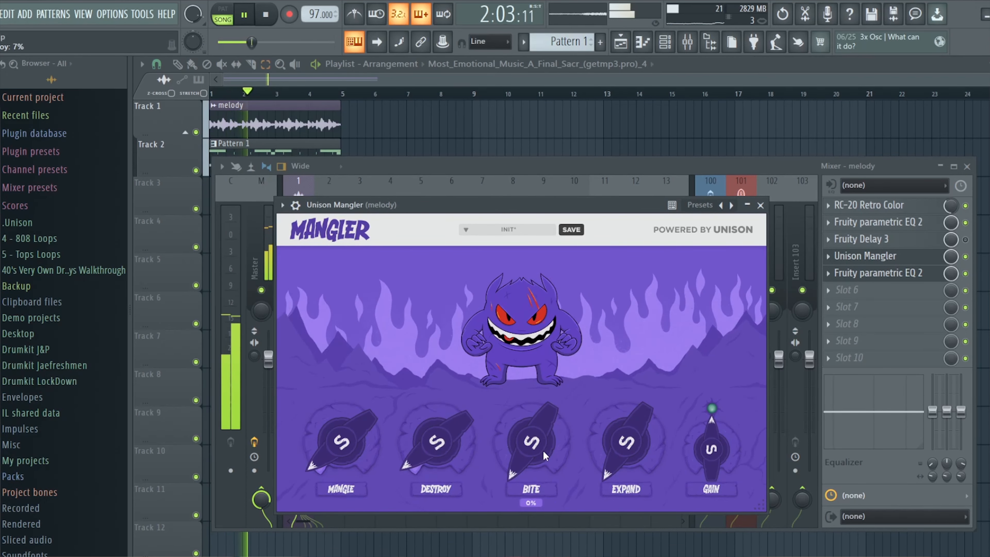
mouse_move(622, 435)
left_mouse_down()
mouse_move(616, 421)
mouse_move(617, 429)
left_mouse_up()
left_click_drag(426, 452, 426, 432)
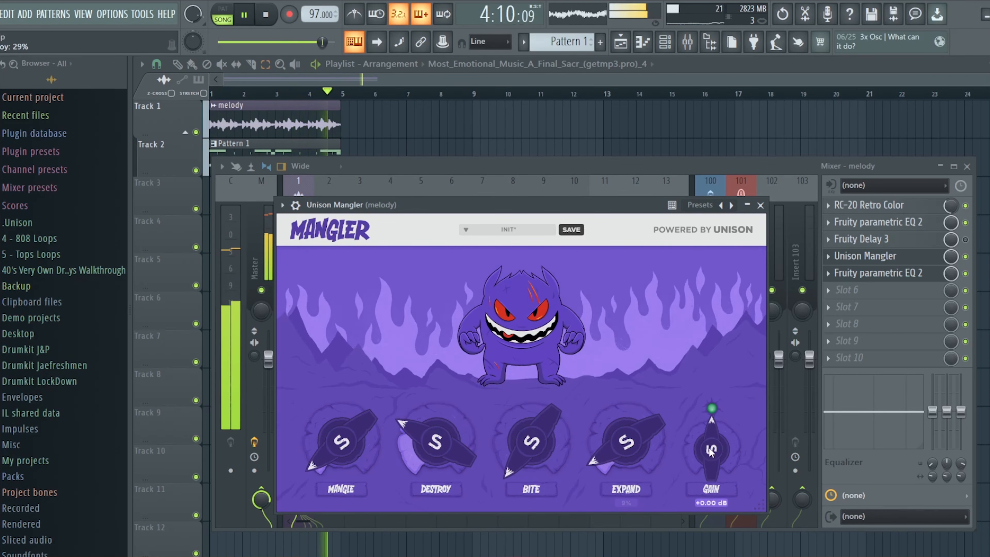
left_click_drag(712, 451, 704, 474)
Step: Lower the melody Mangler's Destroy to about 23% and set Mangle to 14% and Bite to 4% while listening
left_click_drag(433, 450, 445, 463)
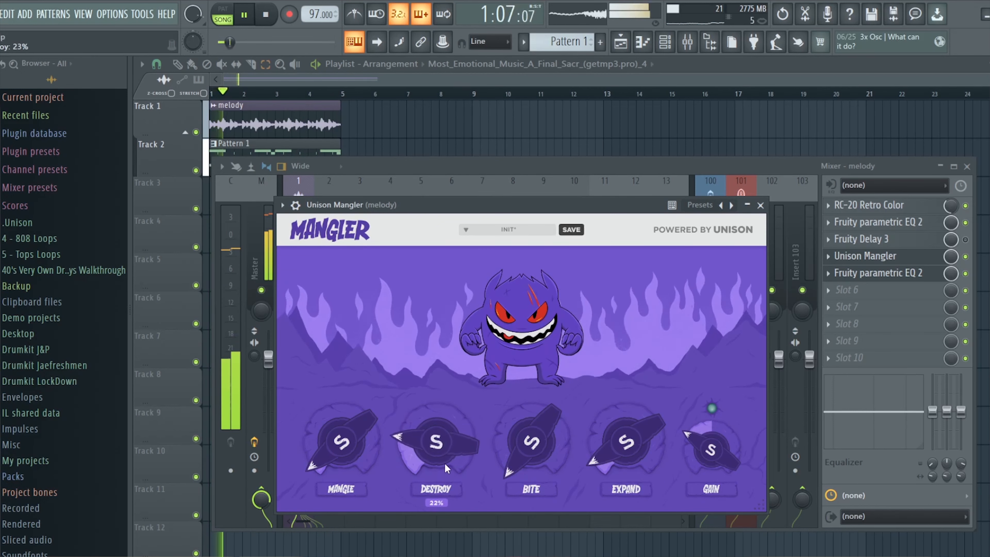
left_click_drag(329, 442, 332, 425)
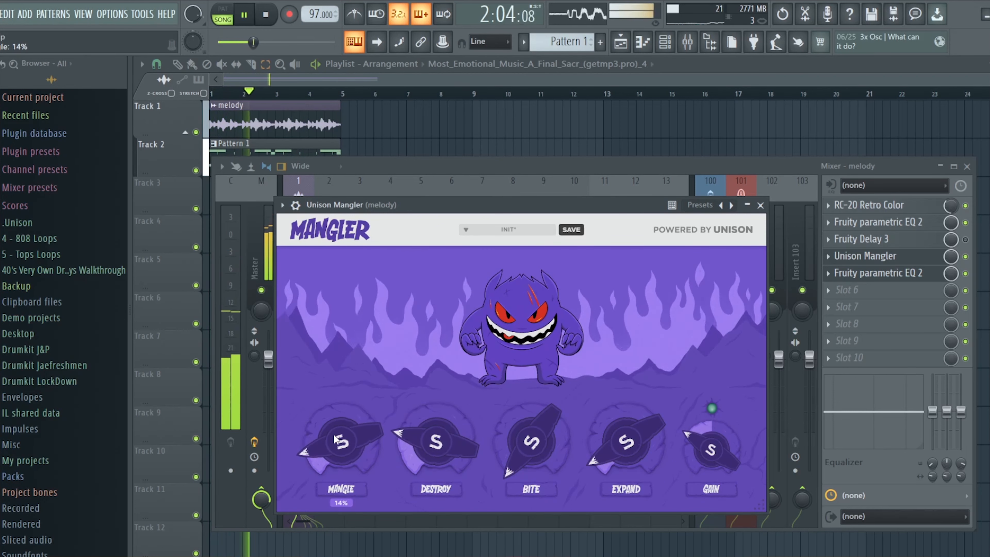
left_click_drag(531, 447, 533, 449)
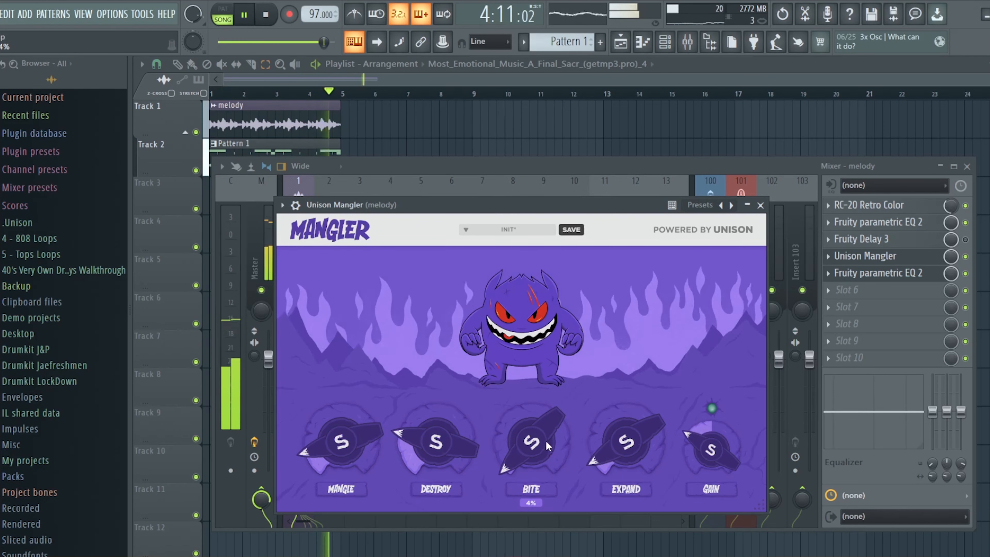
key("space")
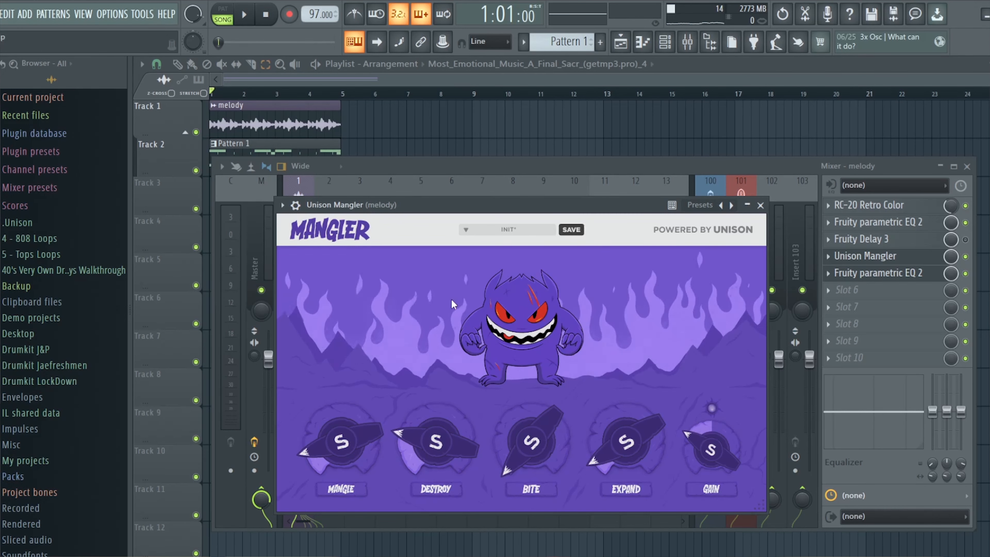
Step: Refine the melody Mangler to Bite 2%, Destroy 18%, slightly less Mangle and -17.0 dB gain, and close its window
key("space")
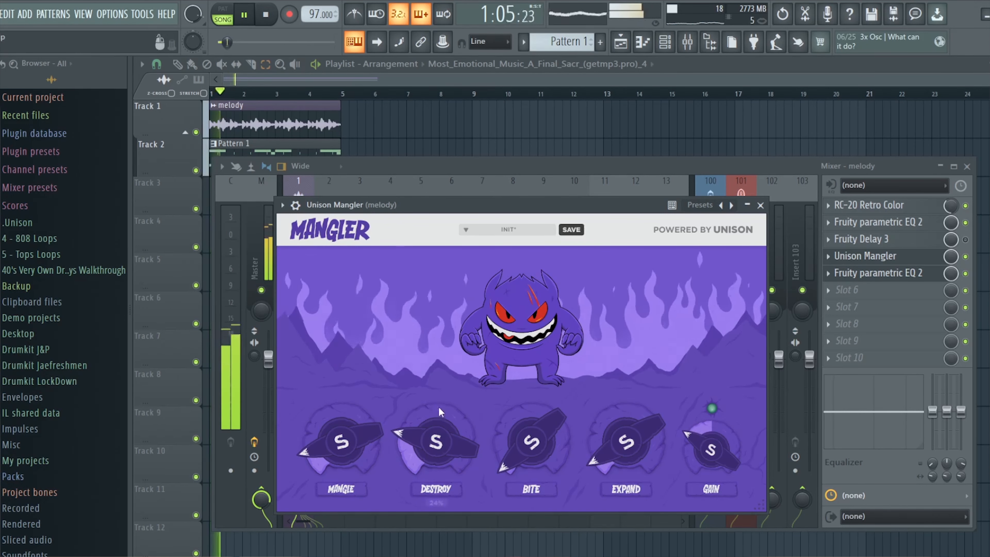
left_click_drag(511, 442, 522, 456)
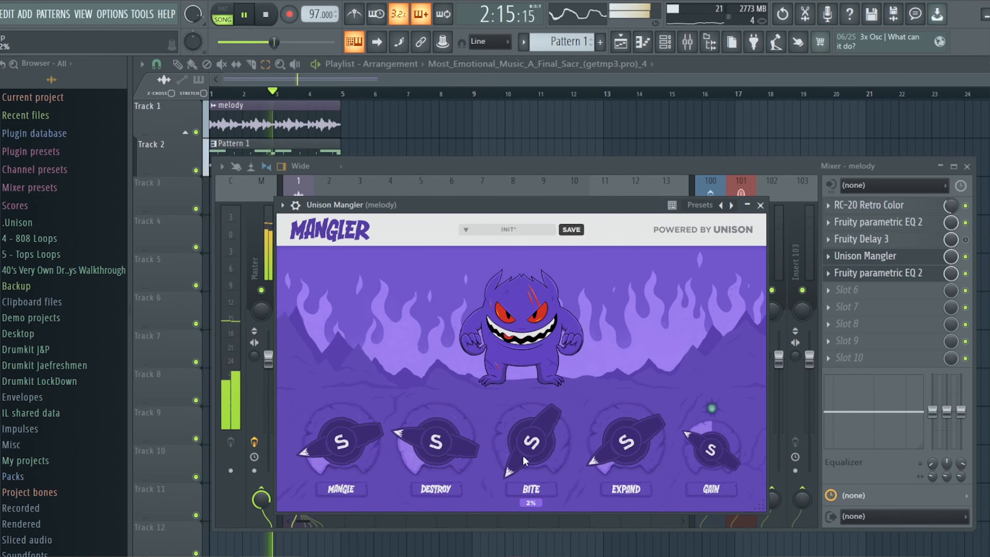
left_click_drag(460, 438, 461, 449)
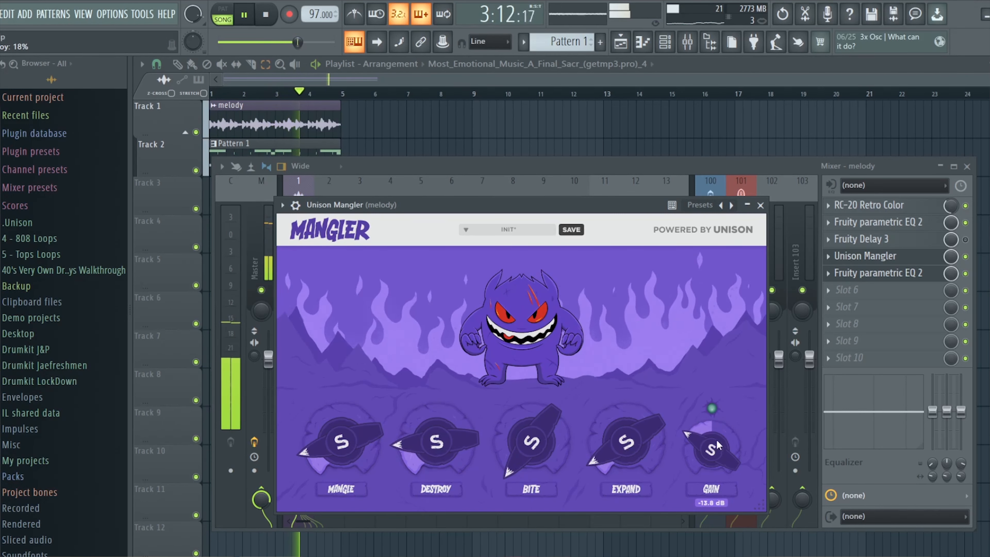
left_click_drag(343, 438, 345, 445)
left_click_drag(726, 444, 726, 453)
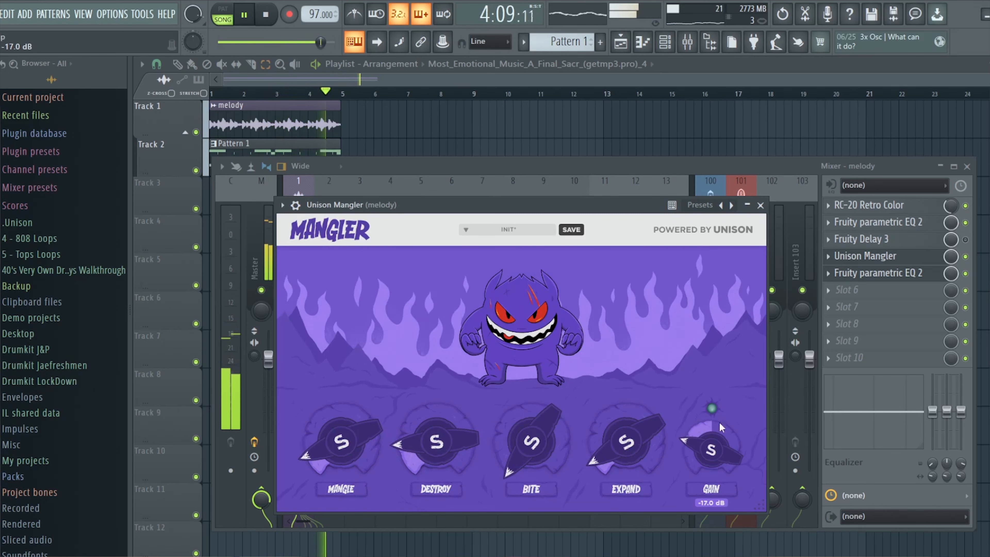
left_click(760, 205)
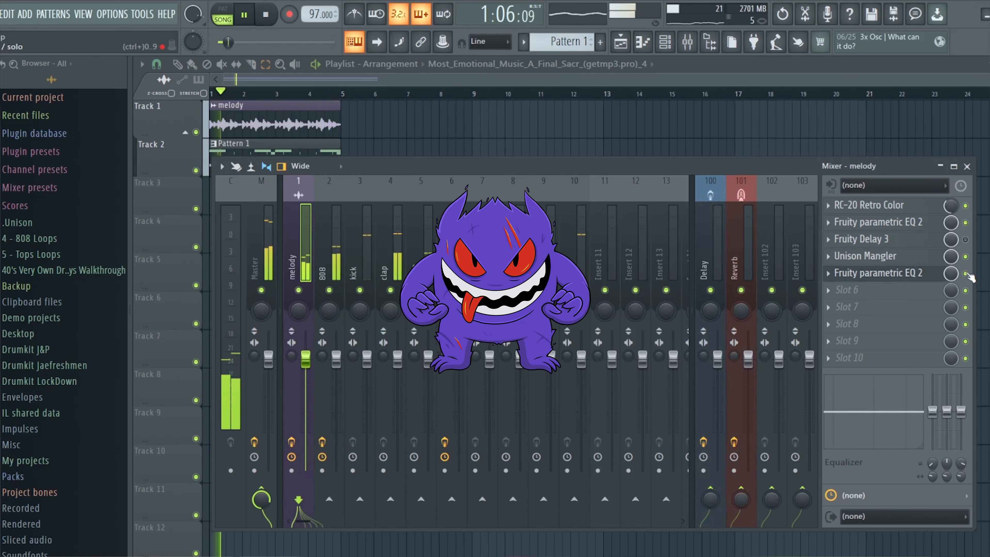
Step: Compare the loop with the melody's Unison Mangler bypassed and enabled, leaving it enabled
left_click(966, 256)
left_click(965, 256)
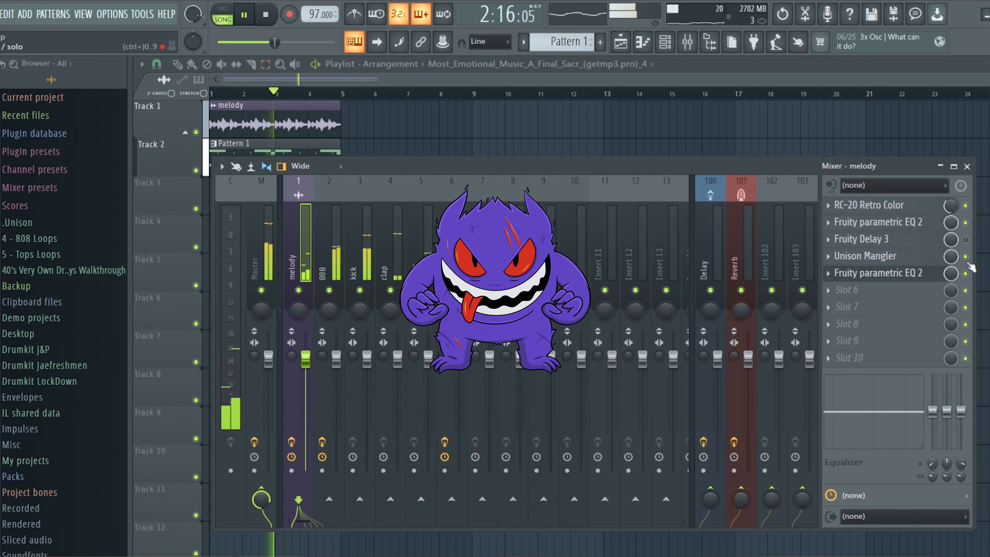
left_click(966, 257)
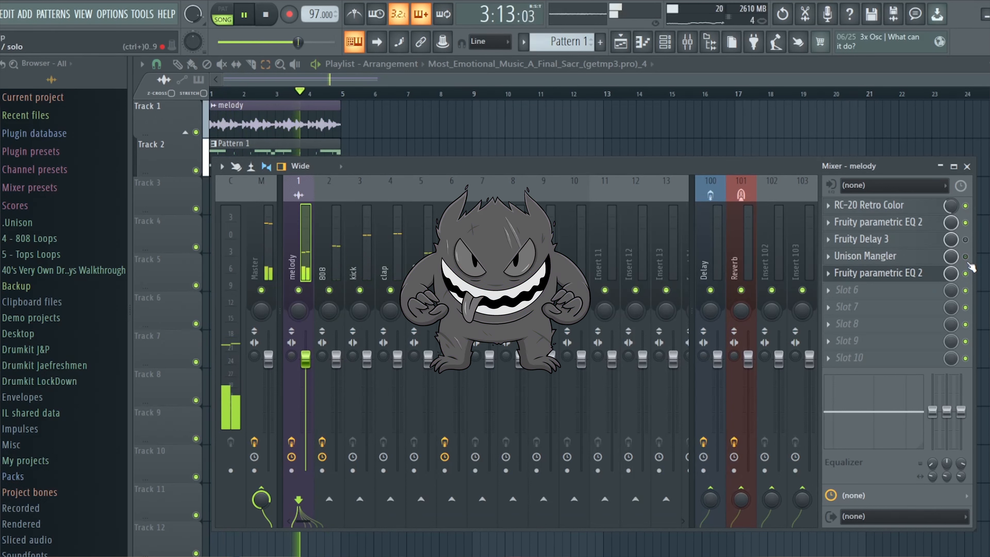
left_click(966, 257)
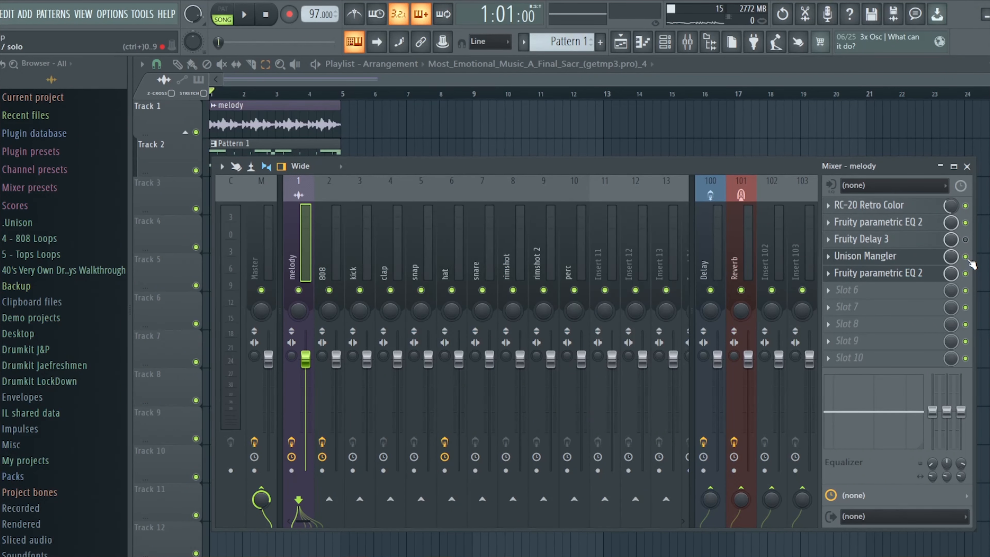
Step: Select the kick, clap, snap, hat, snare, both rimshot and perc mixer tracks and route them only to Insert 11
left_click(366, 260)
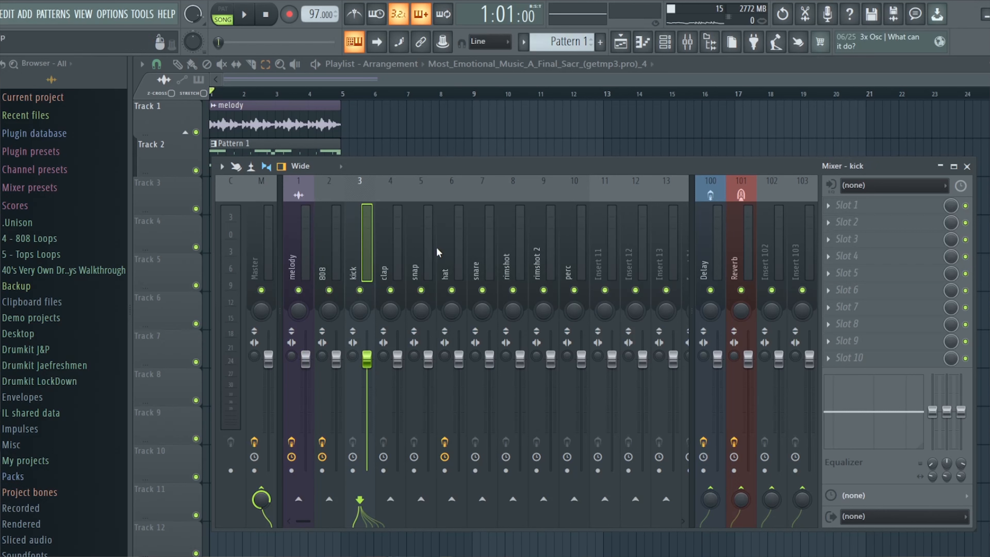
left_click(449, 253)
left_click(370, 252)
left_click(390, 247, "ctrl")
left_click(426, 251, "ctrl")
left_click(455, 252, "ctrl")
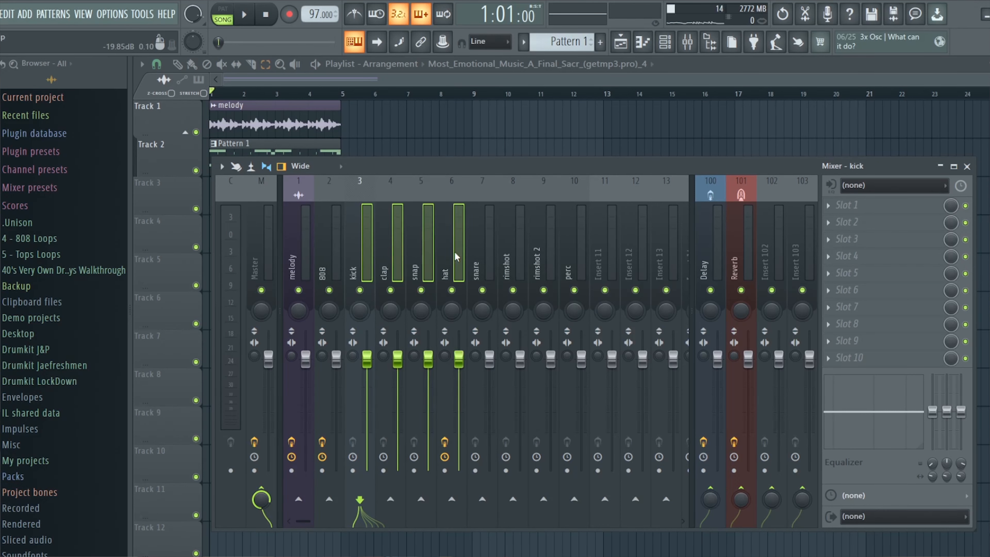
left_click(483, 250, "ctrl")
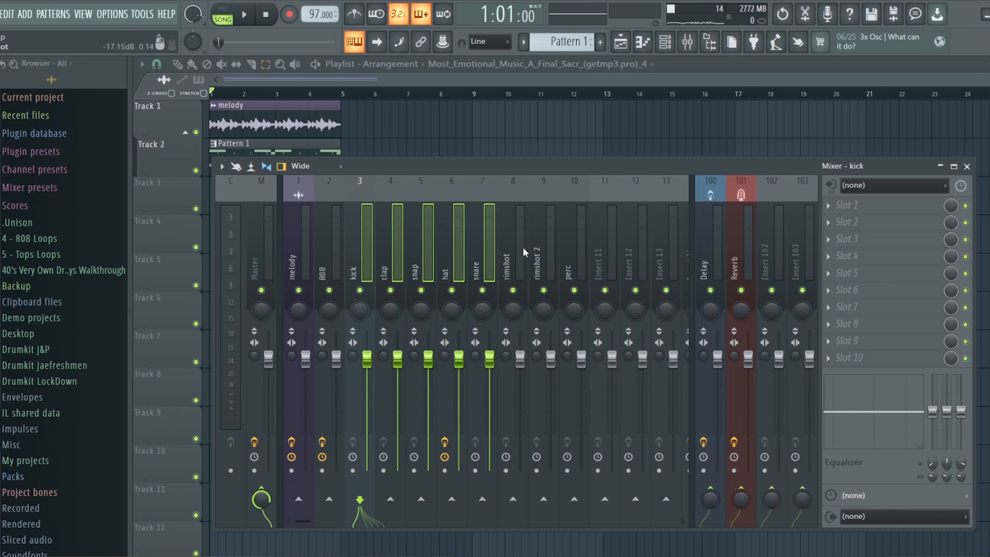
left_click(503, 246, "ctrl")
left_click(574, 257, "ctrl")
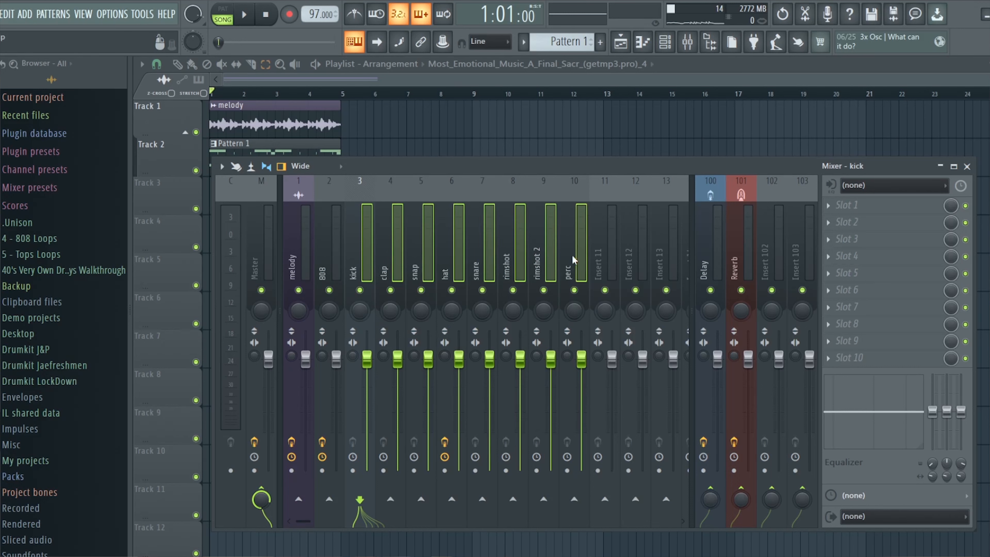
right_click(615, 500)
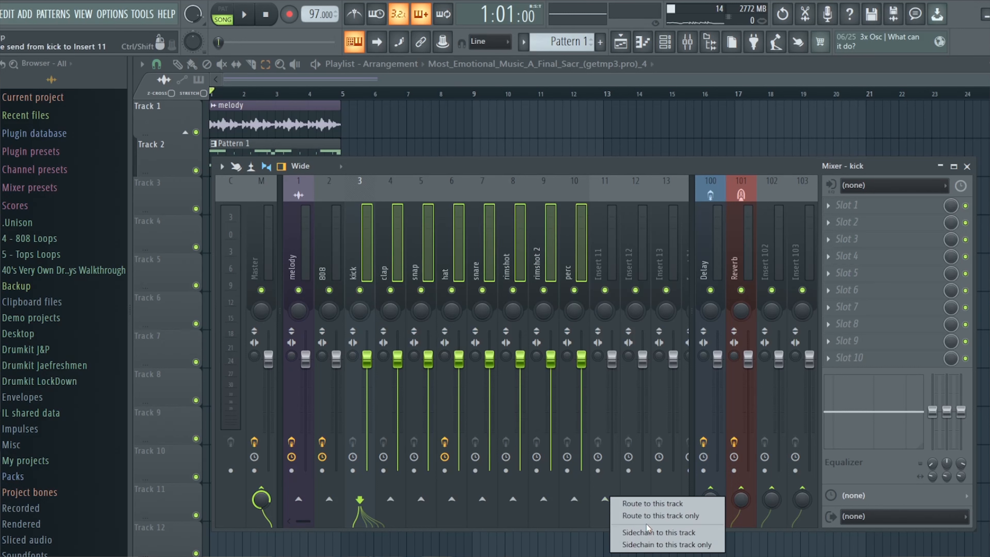
left_click(649, 516)
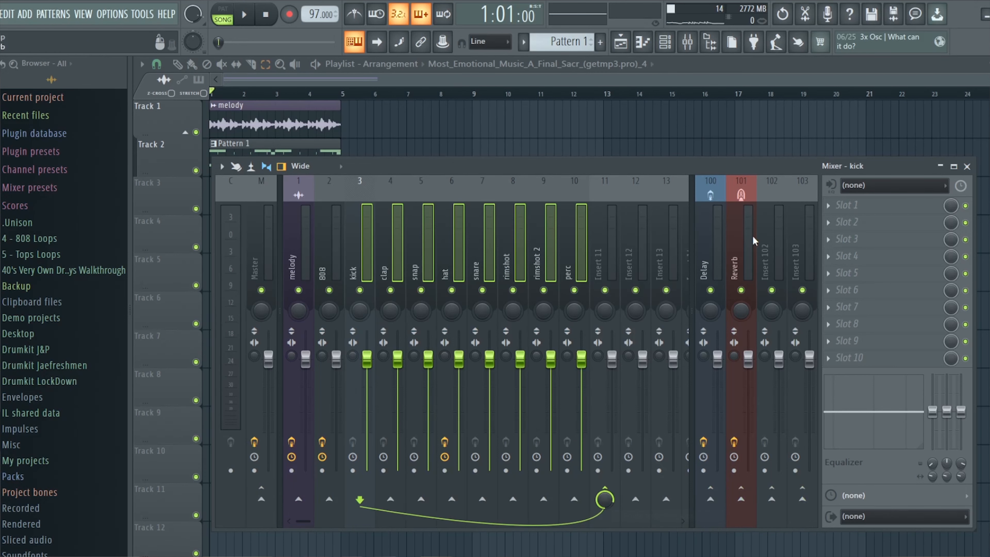
Step: Load Unison Mangler in Insert 11's first slot, reduce its Destroy and Expand amounts during playback, and close its window
left_click(849, 205)
left_click(517, 438)
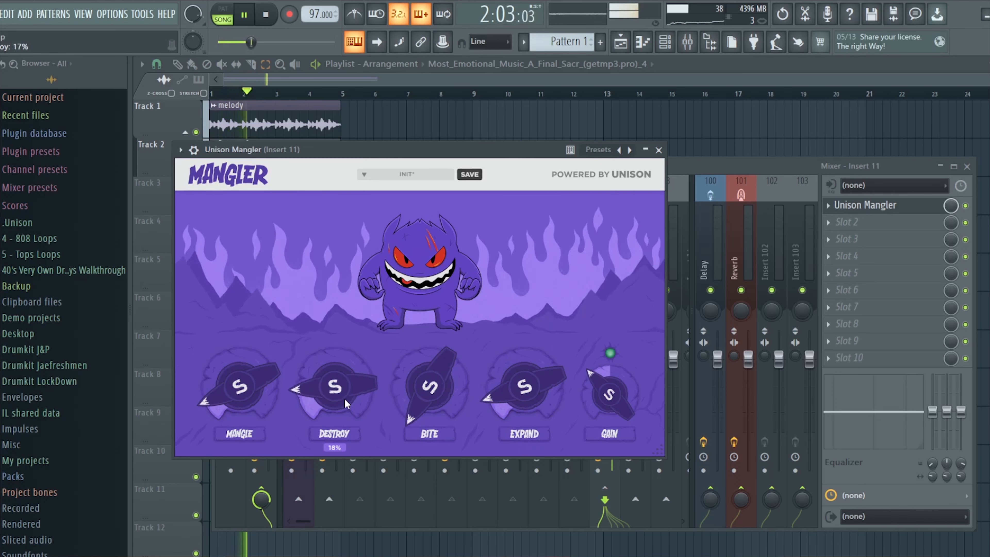
left_click_drag(344, 398, 346, 405)
left_click_drag(530, 396, 528, 400)
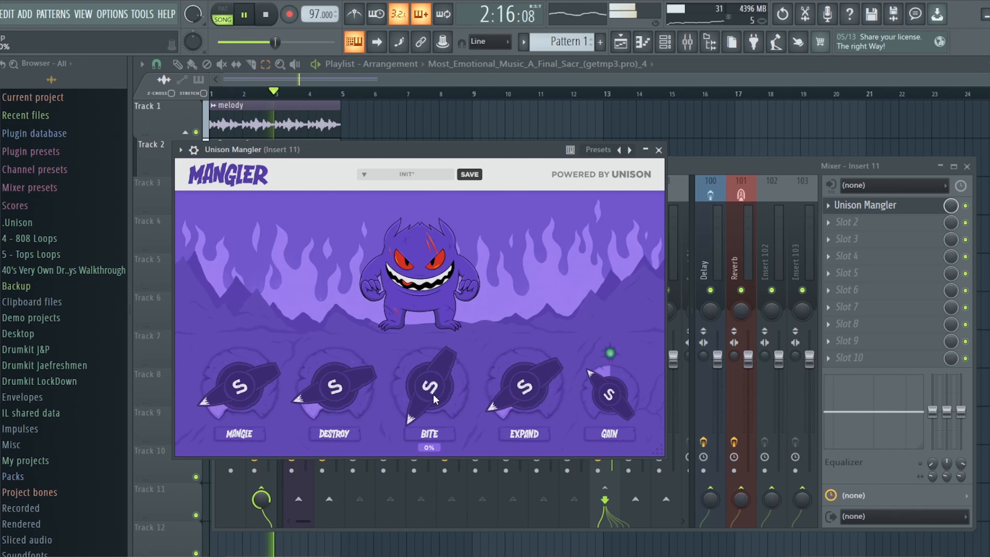
left_click(659, 150)
Step: Compare the drum group with and without Insert 11's Unison Mangler, and stop playback with it bypassed
left_click(967, 206)
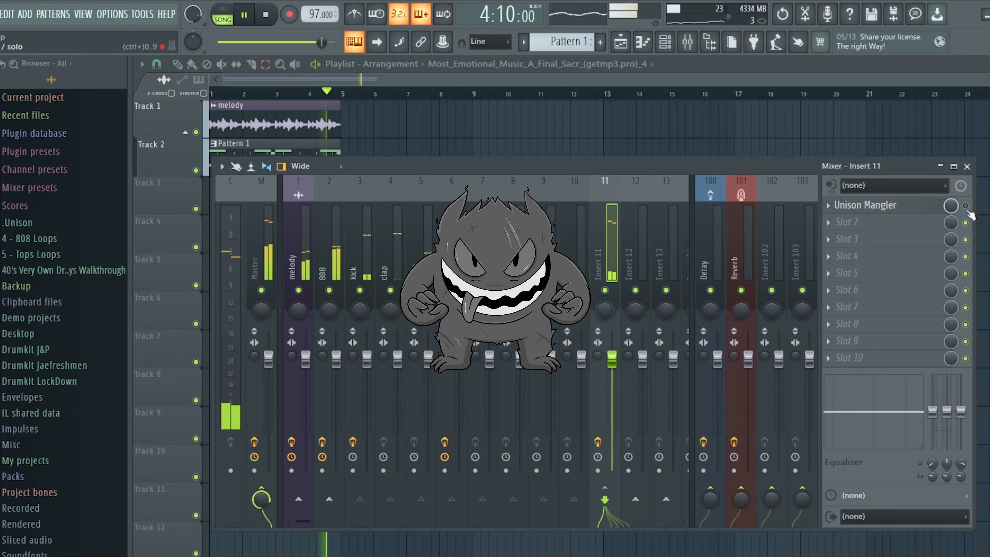
left_click(967, 207)
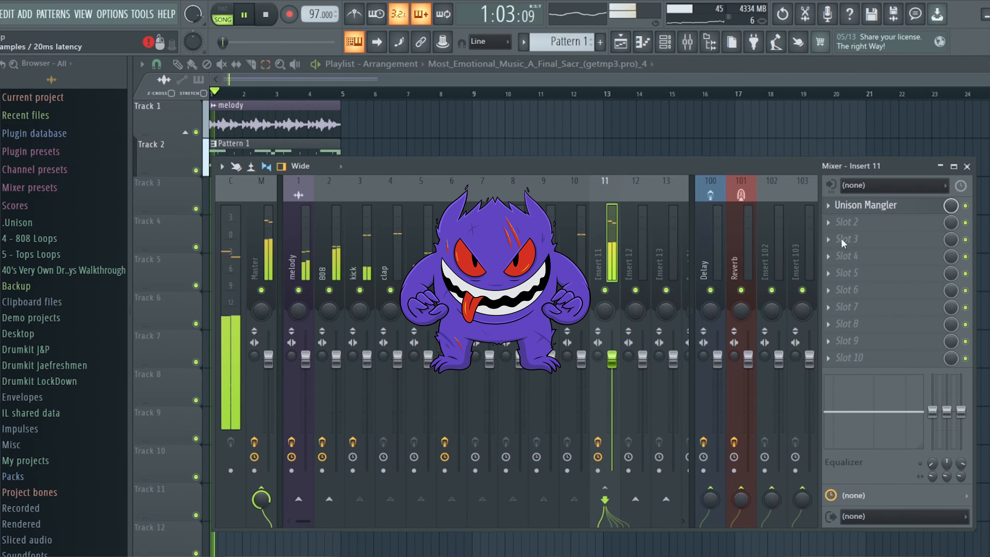
left_click(866, 205)
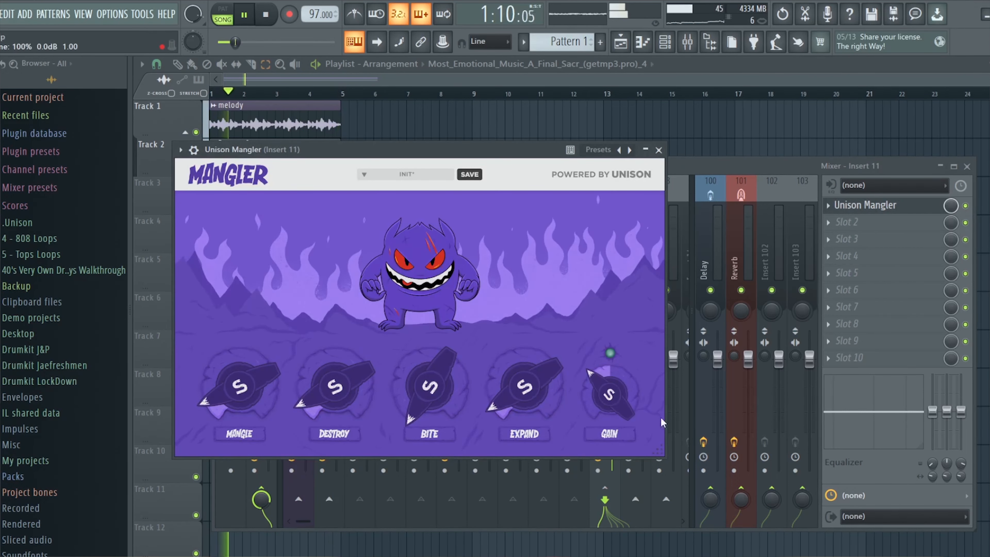
left_click(966, 206)
key("space")
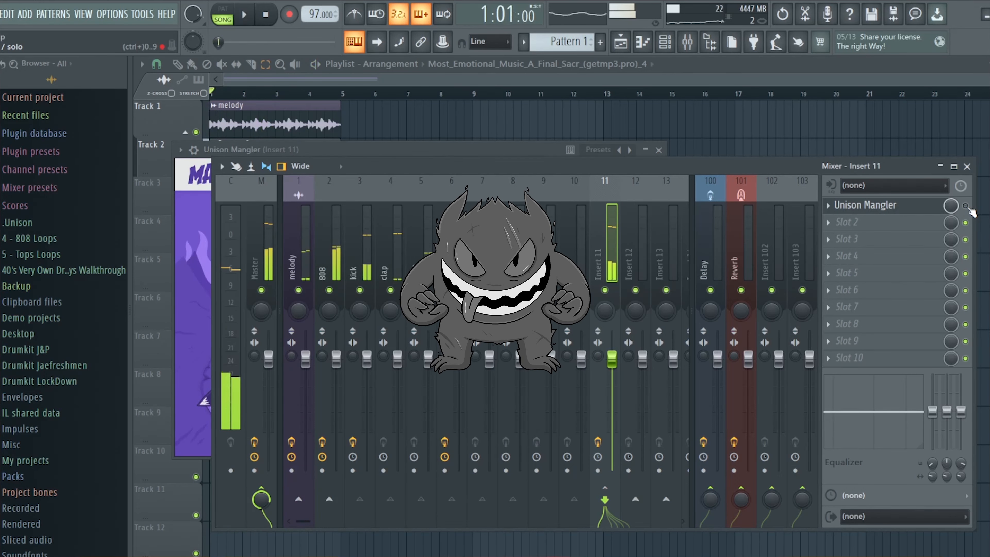